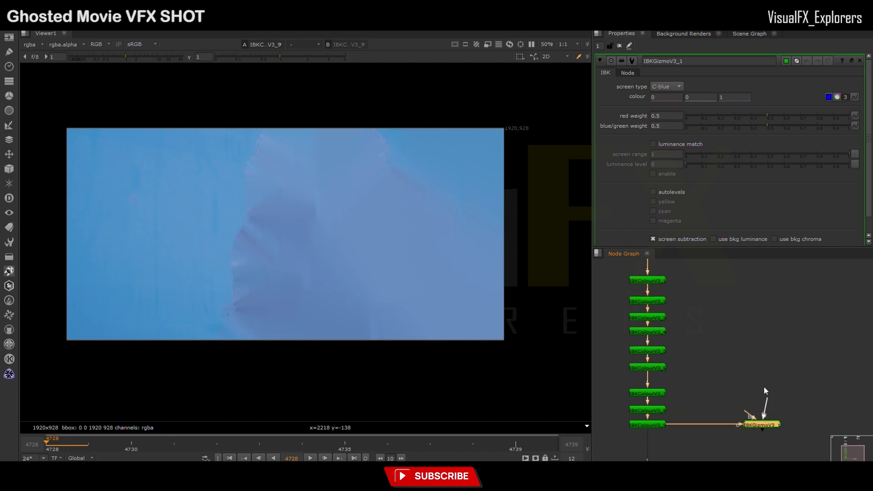
Connect the IBKGizmo's foreground input to the denoised plate and view the keyer's result
{"action": "left_click_drag", "start_coordinate": [705, 370], "coordinate": [761, 284], "text": "ctrl"}
{"action": "middle_click_drag", "start_coordinate": [734, 348], "coordinate": [708, 287]}
{"action": "left_click", "coordinate": [736, 397]}
{"action": "key", "text": "1"}
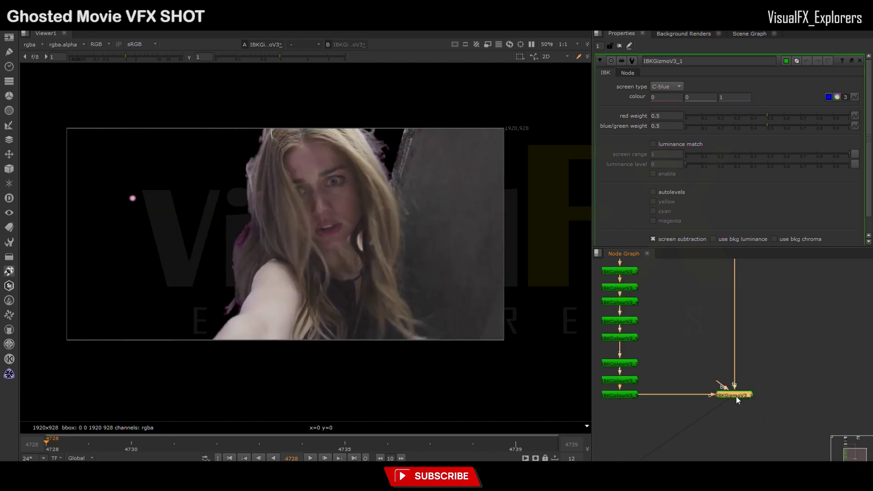
Add a Merge node below the IBKGizmo and route its B input to the background footage through an elbow dot
{"action": "scroll", "coordinate": [736, 396], "scroll_direction": "down", "scroll_amount": 4}
{"action": "left_click", "coordinate": [696, 416]}
{"action": "key", "text": "m"}
{"action": "scroll", "coordinate": [697, 415], "scroll_direction": "up", "scroll_amount": 3}
{"action": "left_click_drag", "start_coordinate": [697, 416], "coordinate": [675, 383]}
{"action": "left_click_drag", "start_coordinate": [681, 411], "coordinate": [690, 390]}
{"action": "scroll", "coordinate": [681, 399], "scroll_direction": "down", "scroll_amount": 3}
{"action": "middle_click_drag", "start_coordinate": [689, 390], "coordinate": [690, 429]}
{"action": "left_click_drag", "start_coordinate": [690, 390], "coordinate": [705, 282]}
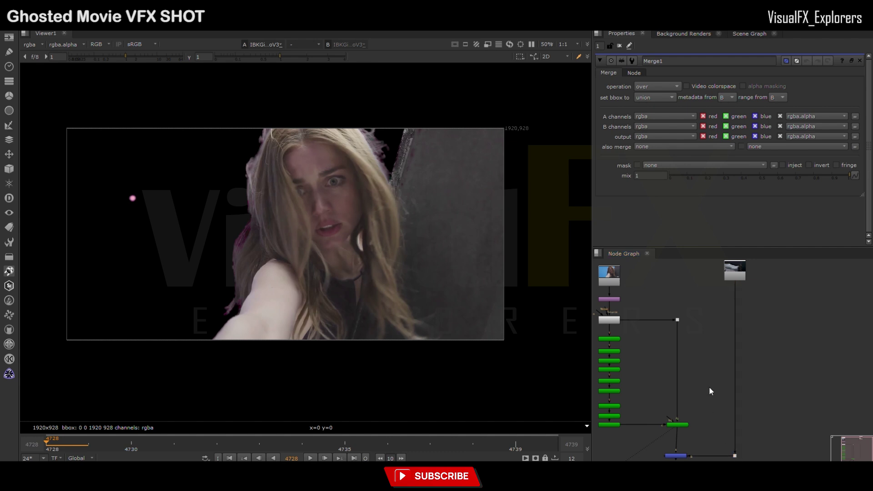
Insert a Reformat node under the background footage and view the Merge result
{"action": "key", "text": "Return"}
{"action": "left_click", "coordinate": [679, 456]}
{"action": "key", "text": "1"}
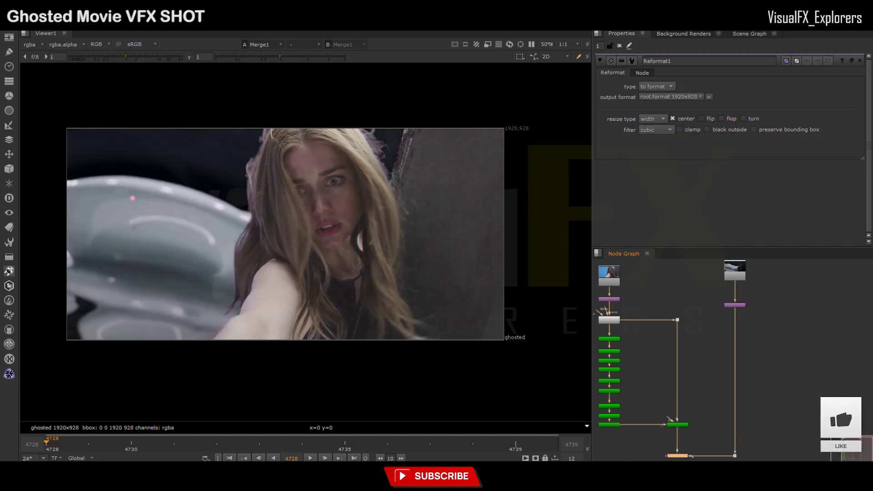
Play back and scrub the composite to check the key across the shot
{"action": "left_click", "coordinate": [310, 458]}
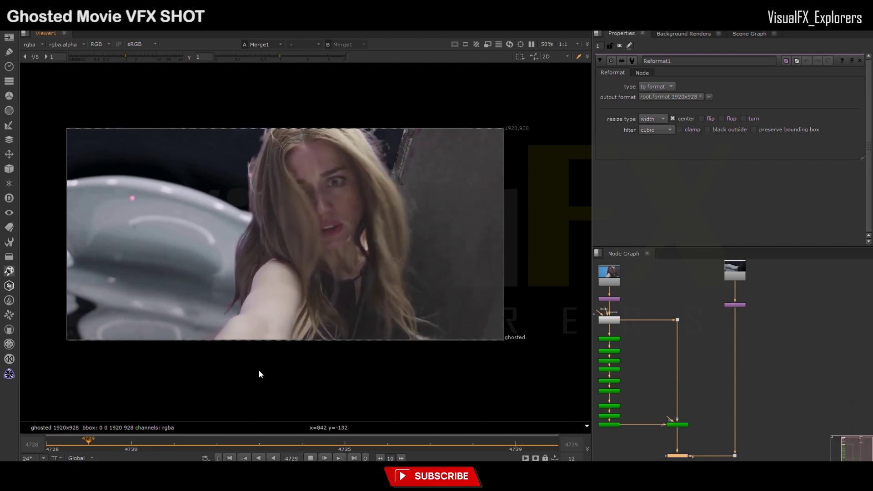
{"action": "left_click_drag", "start_coordinate": [131, 446], "coordinate": [74, 425]}
{"action": "left_click", "coordinate": [311, 458]}
{"action": "left_click_drag", "start_coordinate": [328, 446], "coordinate": [545, 419]}
Move the final Merge and its background dot further down the node graph
{"action": "scroll", "coordinate": [736, 419], "scroll_direction": "down", "scroll_amount": 2}
{"action": "middle_click_drag", "start_coordinate": [737, 419], "coordinate": [707, 338]}
{"action": "left_click", "coordinate": [640, 355]}
{"action": "left_click_drag", "start_coordinate": [670, 366], "coordinate": [670, 412]}
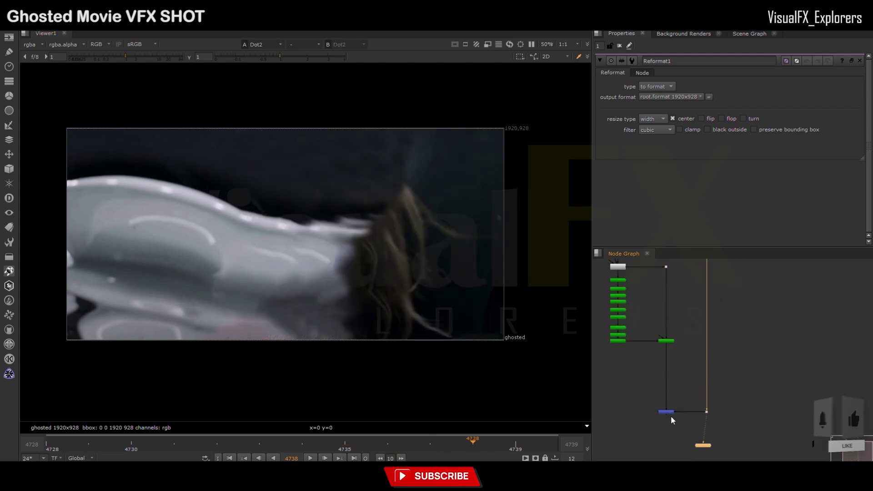
Shift every IBKColour node after the first, together with the IBKGizmo, downward to open a gap in the stack
{"action": "middle_click_drag", "start_coordinate": [675, 379], "coordinate": [692, 429]}
{"action": "scroll", "coordinate": [634, 348], "scroll_direction": "up", "scroll_amount": 2}
{"action": "middle_click_drag", "start_coordinate": [634, 347], "coordinate": [639, 311]}
{"action": "left_click_drag", "start_coordinate": [623, 308], "coordinate": [649, 326]}
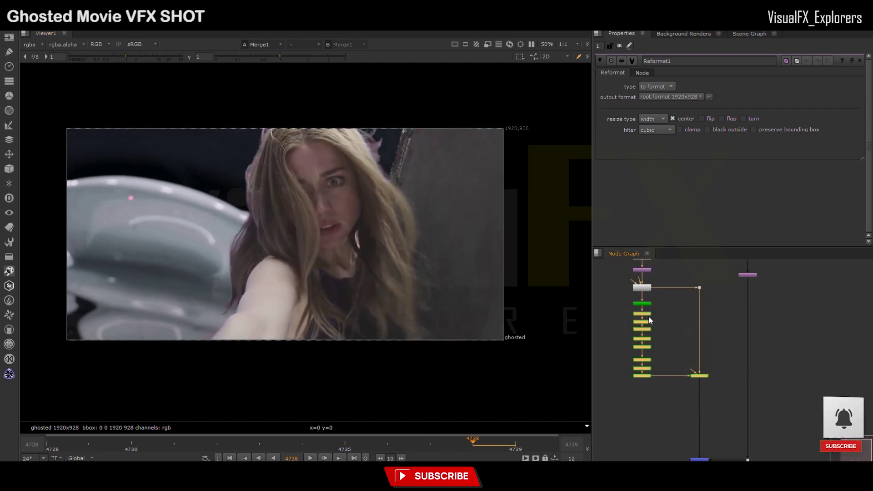
Insert a Merge node after the first IBKColour, set its operation to stencil, and view it
{"action": "scroll", "coordinate": [637, 322], "scroll_direction": "up", "scroll_amount": 2}
{"action": "key", "text": "m"}
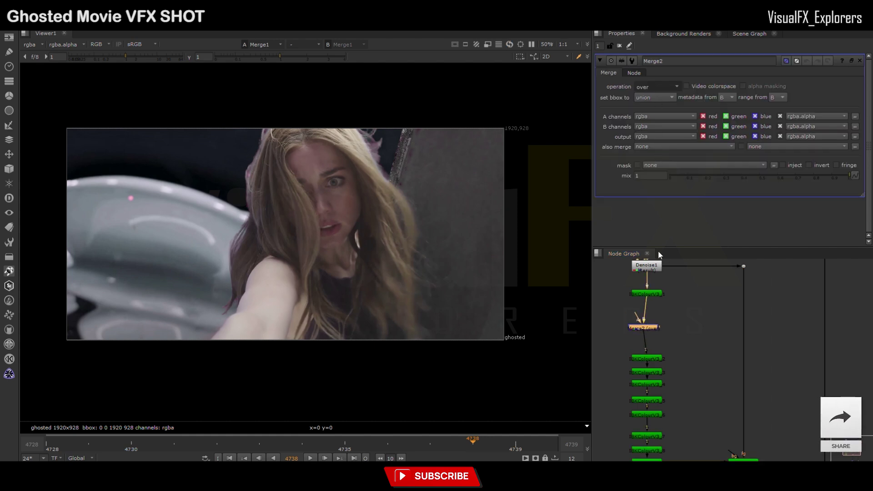
{"action": "left_click", "coordinate": [658, 250]}
{"action": "left_click_drag", "start_coordinate": [644, 328], "coordinate": [647, 329]}
{"action": "key", "text": "1"}
Add a Roto node and connect it through a dot to the stencil merge's A input
{"action": "scroll", "coordinate": [223, 169], "scroll_direction": "up", "scroll_amount": 5}
{"action": "middle_click_drag", "start_coordinate": [649, 329], "coordinate": [695, 329]}
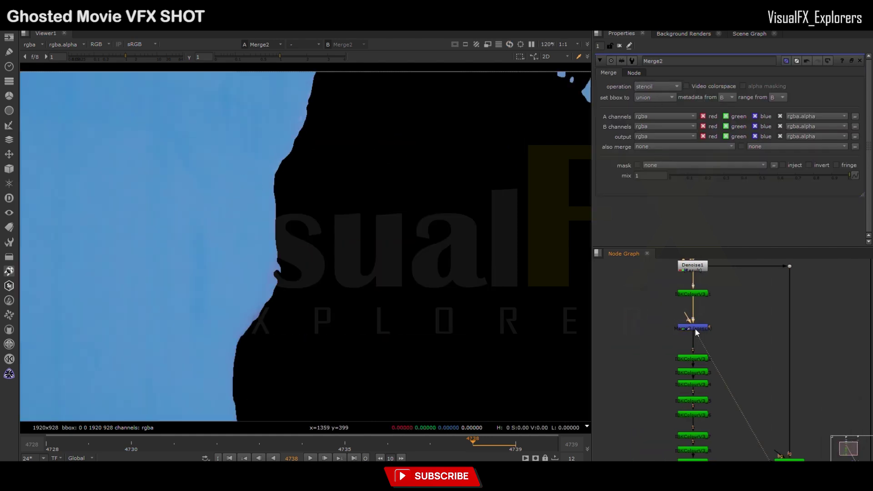
{"action": "key", "text": "o"}
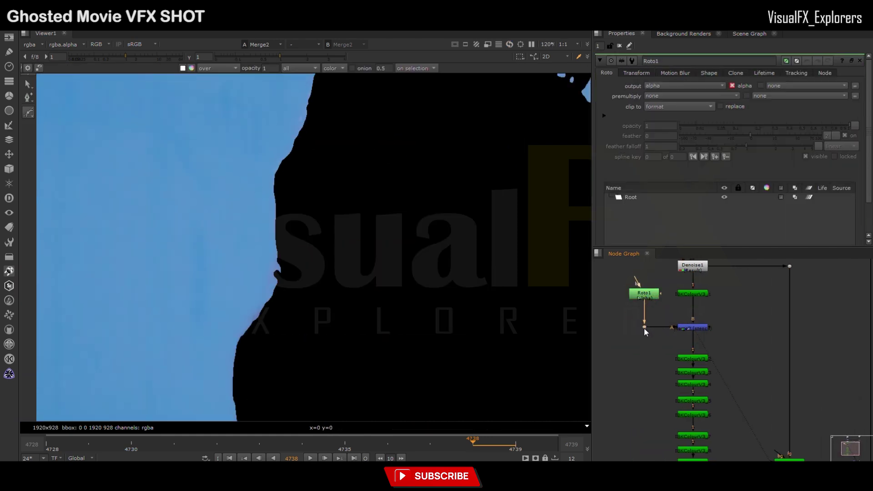
Draw a closed Bezier shape over the uneven upper part of the left hair edge and select its points
{"action": "scroll", "coordinate": [361, 231], "scroll_direction": "up", "scroll_amount": 3}
{"action": "left_click", "coordinate": [340, 206]}
{"action": "left_click", "coordinate": [328, 252]}
{"action": "key", "text": "Return"}
{"action": "left_click_drag", "start_coordinate": [303, 244], "coordinate": [303, 253]}
{"action": "left_click_drag", "start_coordinate": [278, 178], "coordinate": [475, 357]}
Add a Clamp node after the Roto, set its minimum to 1, and enable MinClampTo
{"action": "key", "text": "shift+c"}
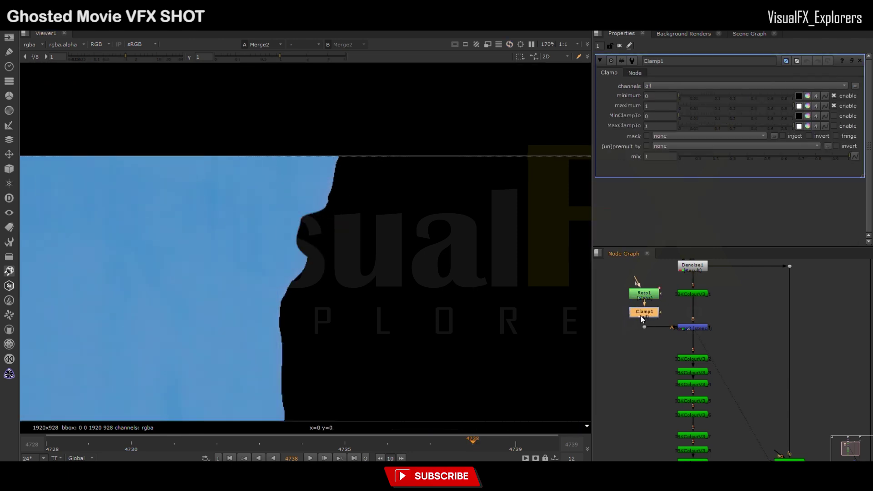
{"action": "double_click", "coordinate": [657, 97]}
{"action": "type", "text": "1"}
{"action": "key", "text": "Return"}
{"action": "left_click", "coordinate": [834, 116]}
Reopen the Roto and reposition the first shape on frame 4728 to match the hair edge
{"action": "double_click", "coordinate": [644, 294]}
{"action": "left_click_drag", "start_coordinate": [248, 175], "coordinate": [470, 374]}
{"action": "left_click", "coordinate": [47, 442]}
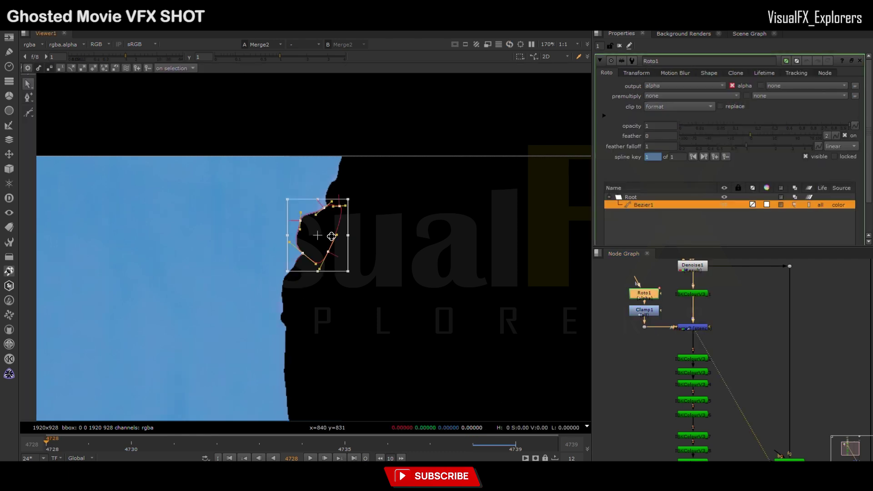
{"action": "left_click_drag", "start_coordinate": [332, 236], "coordinate": [332, 235]}
{"action": "middle_click_drag", "start_coordinate": [317, 341], "coordinate": [308, 240]}
Draw a second closed Bezier along the hair side of the right blue patch on frame 4739
{"action": "left_click", "coordinate": [515, 445]}
{"action": "scroll", "coordinate": [386, 330], "scroll_direction": "down", "scroll_amount": 3}
{"action": "middle_click_drag", "start_coordinate": [387, 330], "coordinate": [264, 319]}
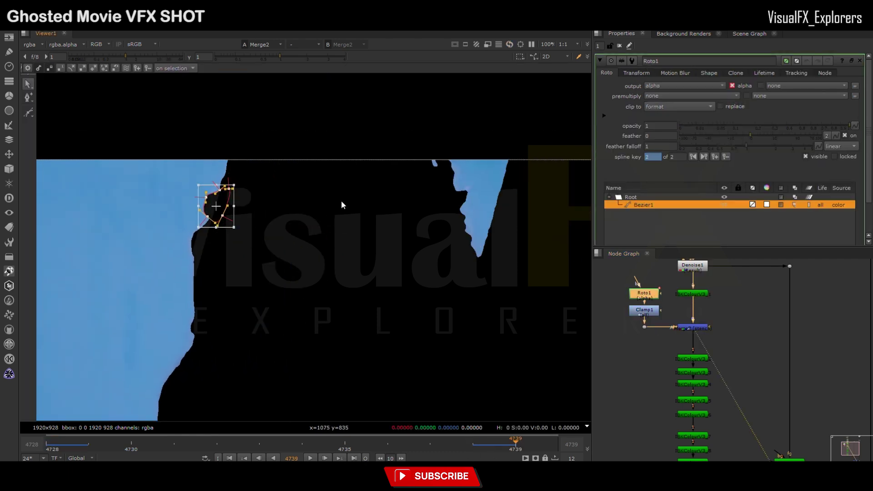
{"action": "scroll", "coordinate": [343, 204], "scroll_direction": "up", "scroll_amount": 3}
{"action": "middle_click_drag", "start_coordinate": [343, 204], "coordinate": [220, 221]}
{"action": "left_click", "coordinate": [28, 112]}
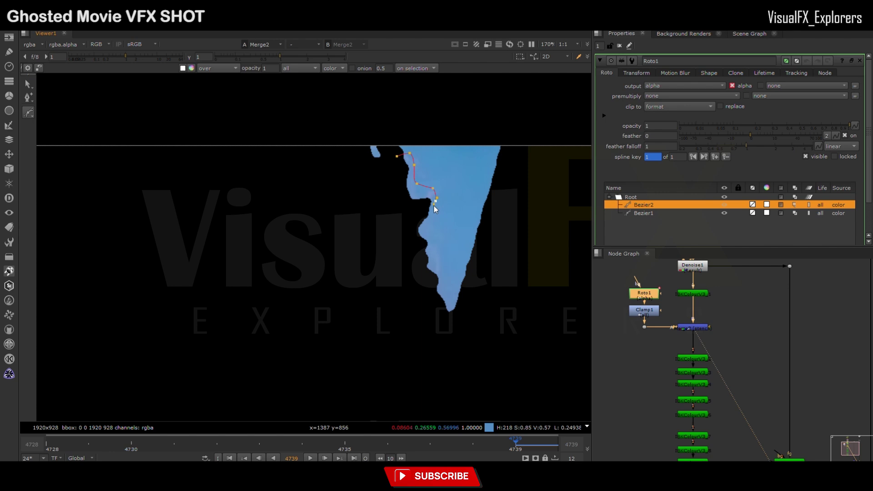
{"action": "left_click", "coordinate": [397, 156]}
Select all points of the second shape and shift it to follow the hair edge on frame 4728
{"action": "left_click_drag", "start_coordinate": [332, 137], "coordinate": [457, 326]}
{"action": "left_click", "coordinate": [49, 444]}
{"action": "left_click_drag", "start_coordinate": [417, 254], "coordinate": [428, 248]}
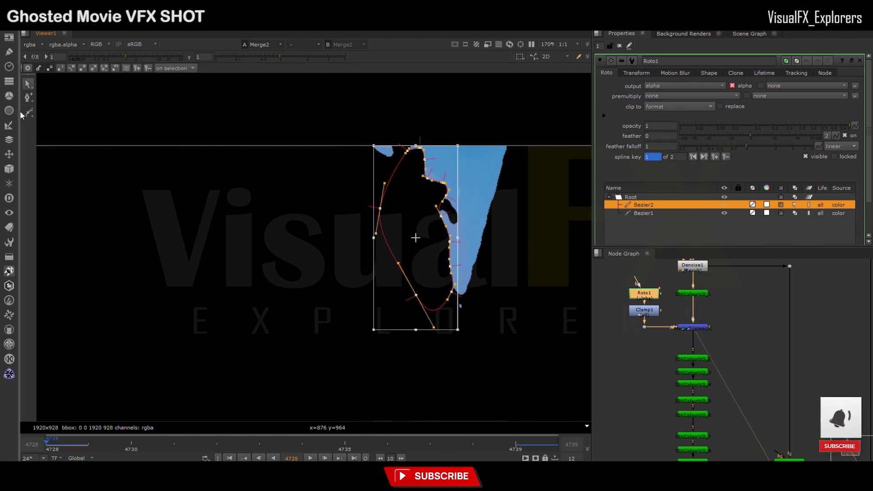
Draw a small third Bezier over the dark hair strand inside the right blue patch on frame 4728
{"action": "left_click", "coordinate": [27, 113]}
{"action": "left_click", "coordinate": [468, 199]}
{"action": "left_click", "coordinate": [460, 181]}
{"action": "left_click_drag", "start_coordinate": [453, 203], "coordinate": [452, 213]}
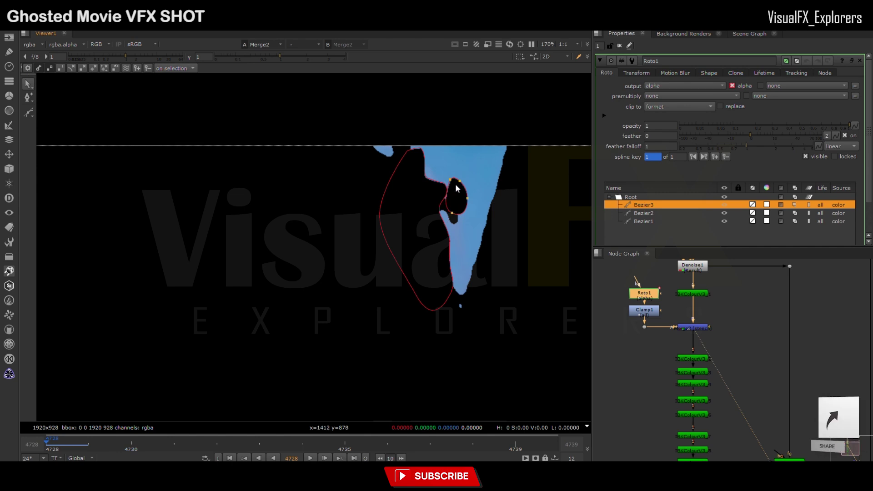
Reposition and reshape the third shape on frames 4739, 4732 and 4730 to cover the moving hair
{"action": "left_click", "coordinate": [526, 445]}
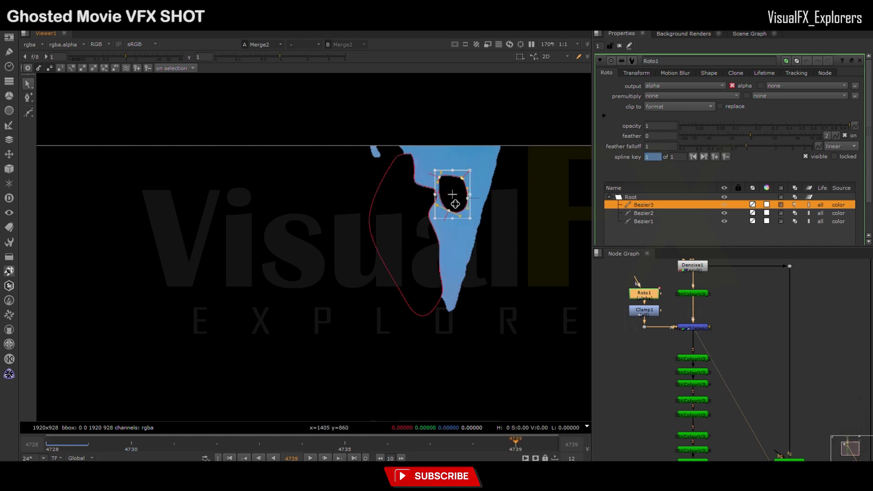
{"action": "left_click_drag", "start_coordinate": [456, 204], "coordinate": [445, 207]}
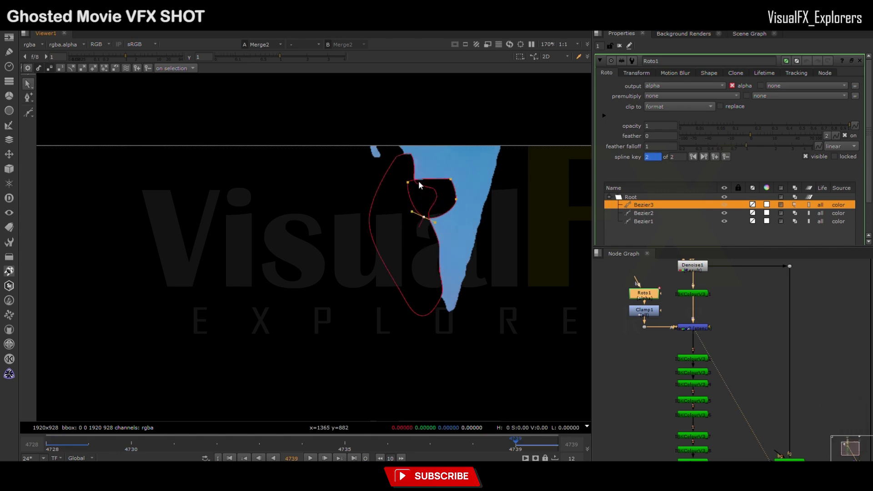
{"action": "left_click", "coordinate": [356, 439]}
{"action": "left_click", "coordinate": [223, 442]}
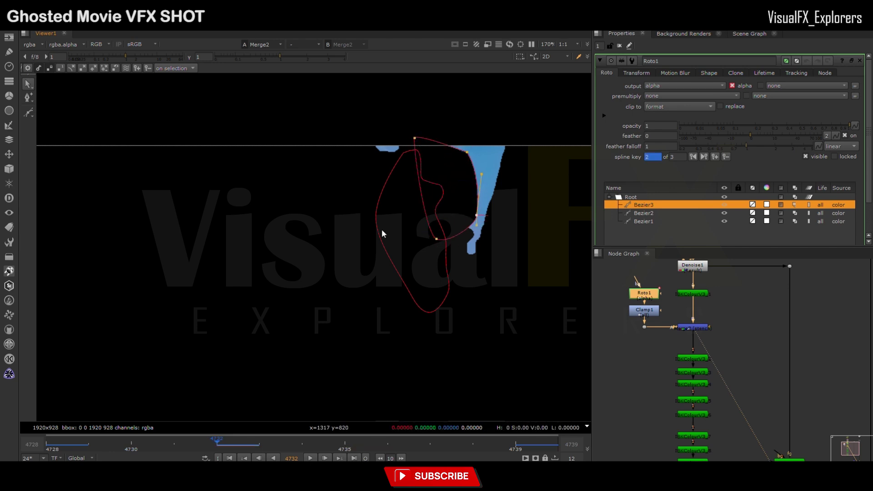
{"action": "left_click", "coordinate": [131, 441]}
{"action": "left_click_drag", "start_coordinate": [427, 153], "coordinate": [462, 155]}
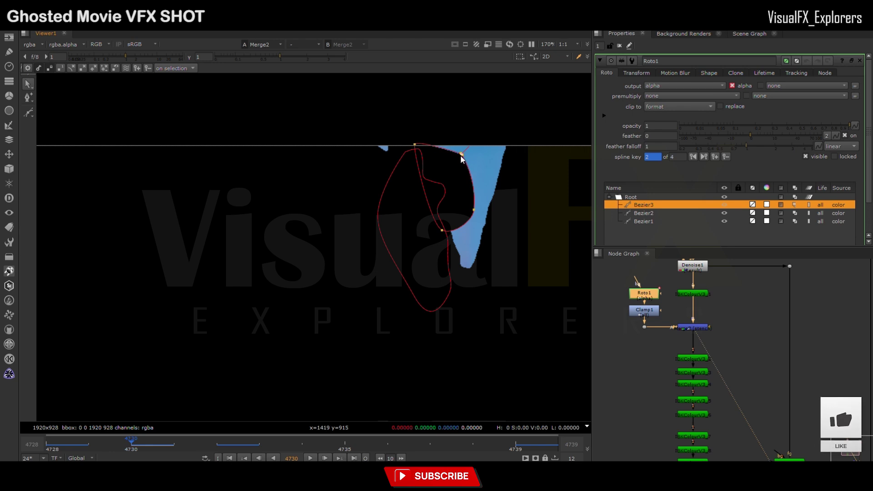
Refine the third shape's points on frames between 4734 and 4737 to follow the hair edge
{"action": "scroll", "coordinate": [462, 157], "scroll_direction": "up", "scroll_amount": 5}
{"action": "scroll", "coordinate": [419, 122], "scroll_direction": "down", "scroll_amount": 3}
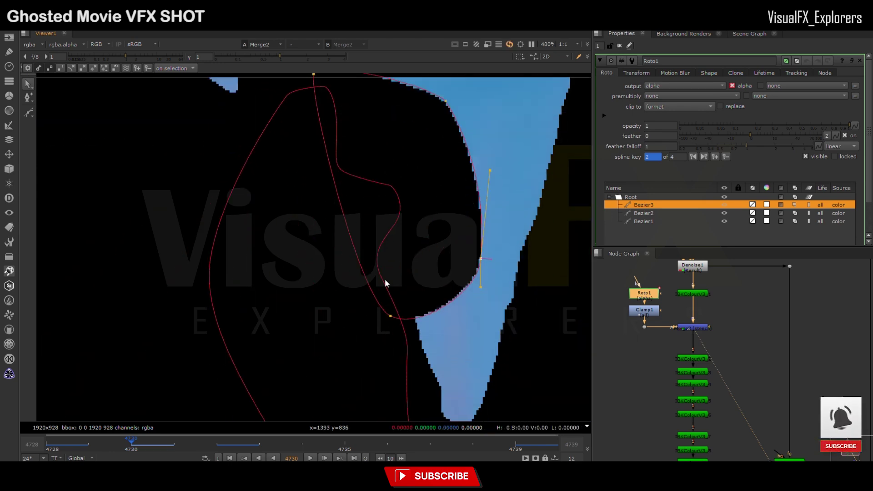
{"action": "left_click", "coordinate": [350, 448]}
{"action": "left_click_drag", "start_coordinate": [475, 262], "coordinate": [479, 279]}
{"action": "left_click_drag", "start_coordinate": [359, 327], "coordinate": [358, 360]}
{"action": "key", "text": "Left"}
{"action": "middle_click_drag", "start_coordinate": [432, 331], "coordinate": [426, 339]}
{"action": "left_click_drag", "start_coordinate": [359, 364], "coordinate": [366, 395]}
{"action": "left_click", "coordinate": [437, 443]}
{"action": "left_click_drag", "start_coordinate": [285, 130], "coordinate": [280, 116]}
{"action": "left_click_drag", "start_coordinate": [423, 149], "coordinate": [377, 98]}
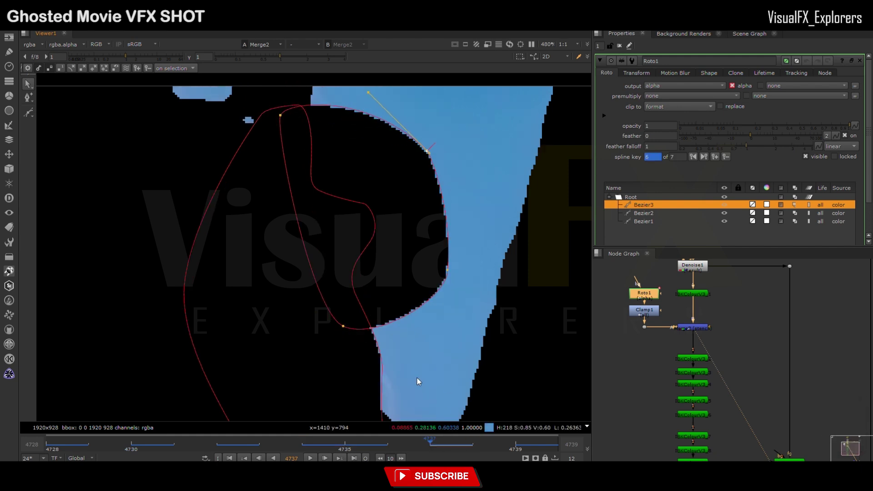
Adjust the second shape's lower right edge point on frames 4737, 4735 and 4732
{"action": "middle_click_drag", "start_coordinate": [427, 379], "coordinate": [427, 293]}
{"action": "left_click_drag", "start_coordinate": [381, 291], "coordinate": [403, 312]}
{"action": "left_click", "coordinate": [342, 444]}
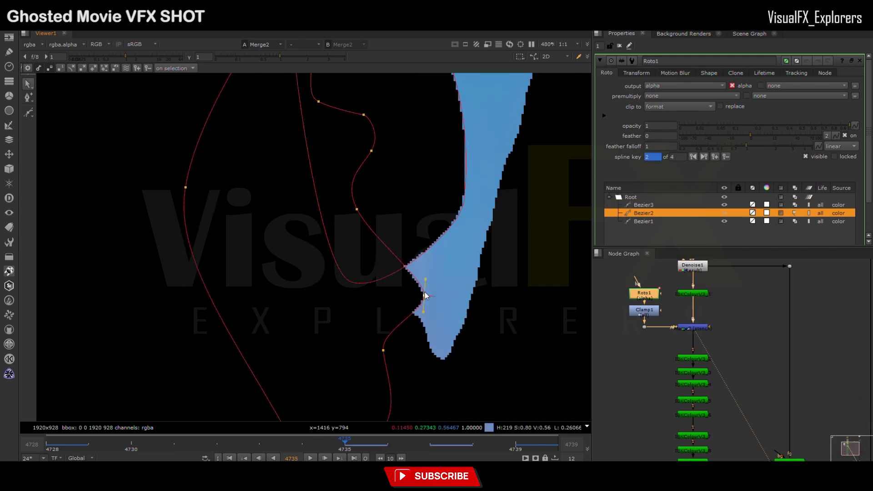
{"action": "left_click", "coordinate": [217, 444]}
Scrub from the first frame to frame 4739 to check how the roto shapes follow the hair
{"action": "left_click", "coordinate": [131, 444]}
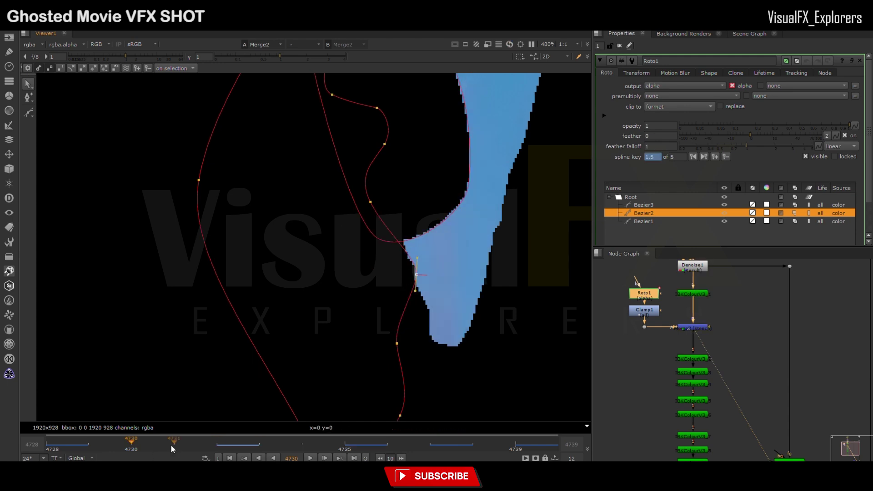
{"action": "left_click_drag", "start_coordinate": [51, 446], "coordinate": [178, 448]}
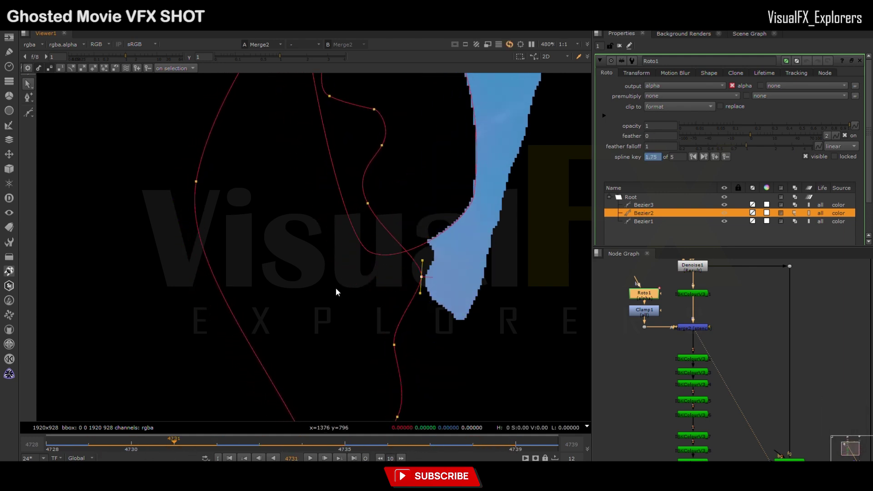
{"action": "scroll", "coordinate": [435, 219], "scroll_direction": "down", "scroll_amount": 2}
{"action": "left_click_drag", "start_coordinate": [383, 442], "coordinate": [515, 451]}
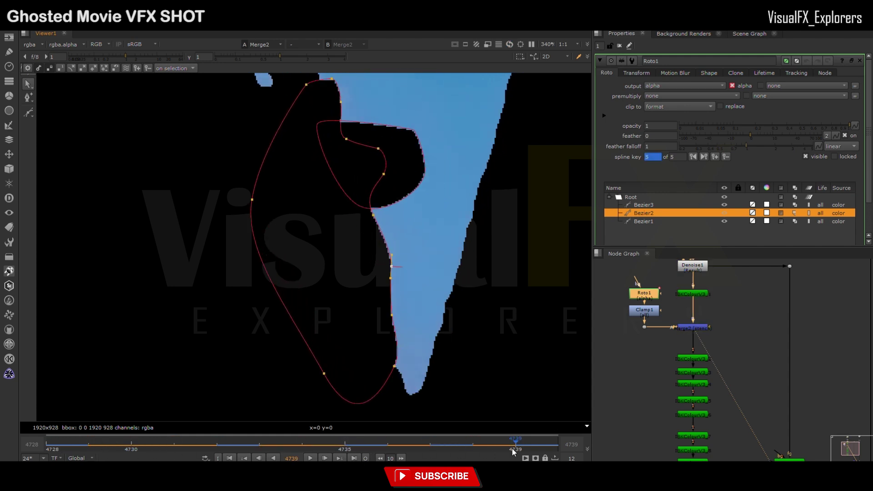
Switch the viewer back to the final merge and inspect the right hair edge in the composite
{"action": "scroll", "coordinate": [618, 300], "scroll_direction": "down", "scroll_amount": 4}
{"action": "scroll", "coordinate": [729, 438], "scroll_direction": "up", "scroll_amount": 2}
{"action": "left_click_drag", "start_coordinate": [727, 438], "coordinate": [690, 423]}
{"action": "scroll", "coordinate": [322, 261], "scroll_direction": "down", "scroll_amount": 4}
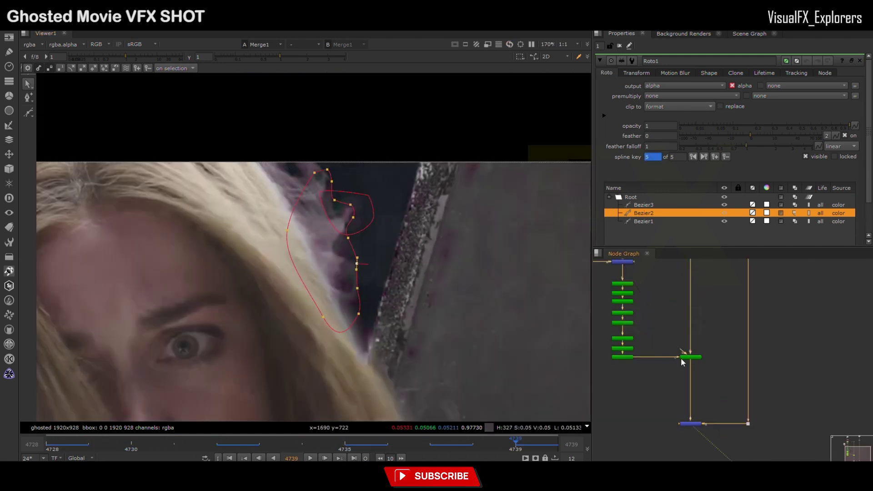
{"action": "scroll", "coordinate": [622, 274], "scroll_direction": "up", "scroll_amount": 2}
{"action": "middle_click_drag", "start_coordinate": [623, 274], "coordinate": [633, 305]}
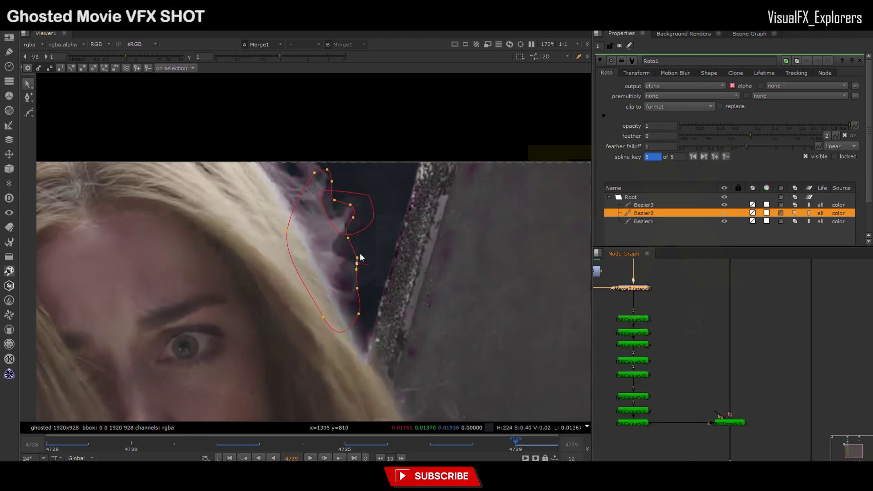
Close all open node properties and review the composite by playing and scrubbing through the frame range
{"action": "scroll", "coordinate": [360, 257], "scroll_direction": "down", "scroll_amount": 4}
{"action": "middle_click_drag", "start_coordinate": [362, 346], "coordinate": [360, 296]}
{"action": "left_click", "coordinate": [619, 45]}
{"action": "scroll", "coordinate": [341, 133], "scroll_direction": "down", "scroll_amount": 3}
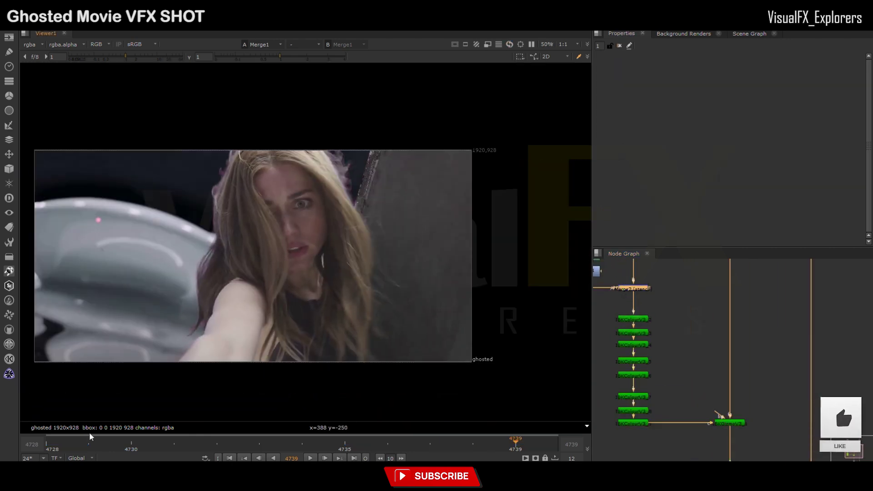
{"action": "left_click", "coordinate": [50, 443]}
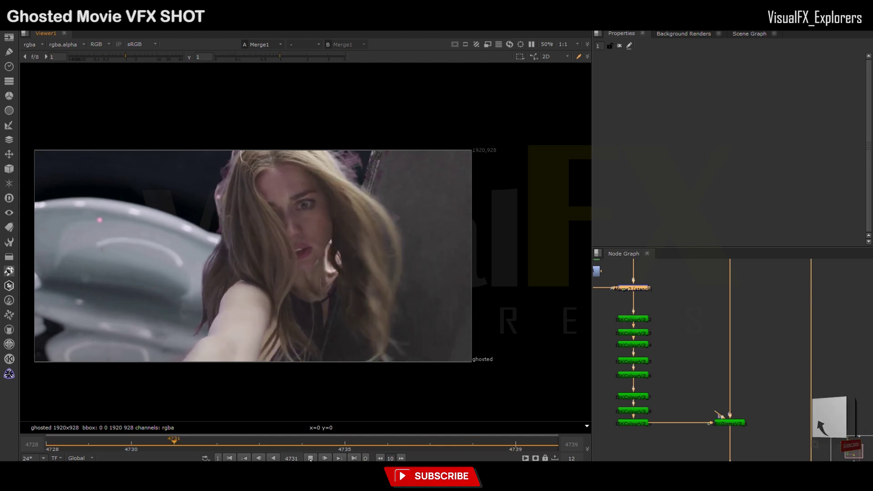
{"action": "left_click", "coordinate": [393, 445]}
{"action": "left_click_drag", "start_coordinate": [394, 445], "coordinate": [48, 441]}
Align the Viewer node directly beneath the final Merge node
{"action": "scroll", "coordinate": [710, 374], "scroll_direction": "down", "scroll_amount": 5}
{"action": "middle_click_drag", "start_coordinate": [741, 382], "coordinate": [658, 382]}
{"action": "left_click_drag", "start_coordinate": [650, 271], "coordinate": [656, 287]}
{"action": "middle_click_drag", "start_coordinate": [711, 355], "coordinate": [725, 310]}
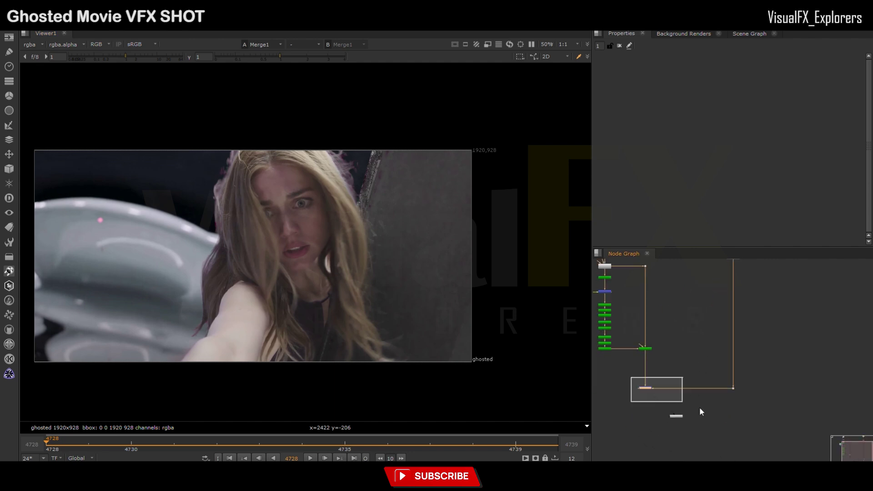
{"action": "middle_click_drag", "start_coordinate": [652, 438], "coordinate": [649, 380]}
{"action": "left_click", "coordinate": [672, 407]}
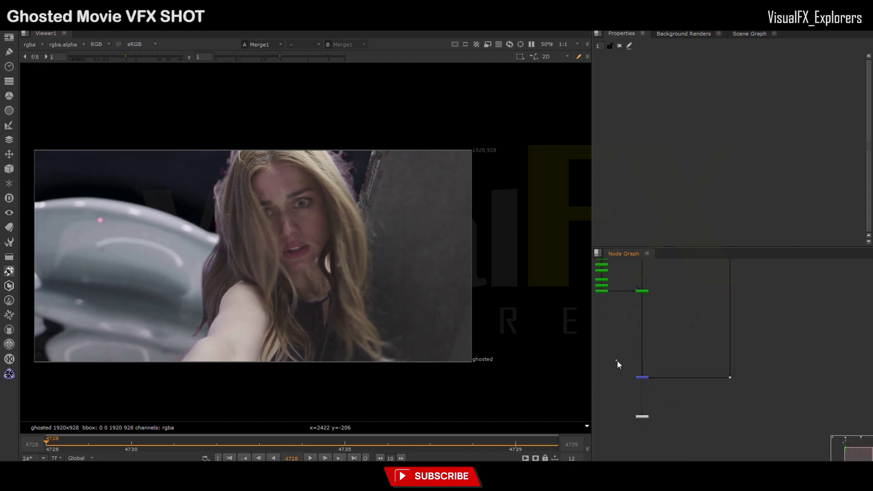
Add a Copy node beside the IBKGizmo, taking the keyer's alpha as A and the source footage branch as B
{"action": "scroll", "coordinate": [681, 409], "scroll_direction": "down", "scroll_amount": 3}
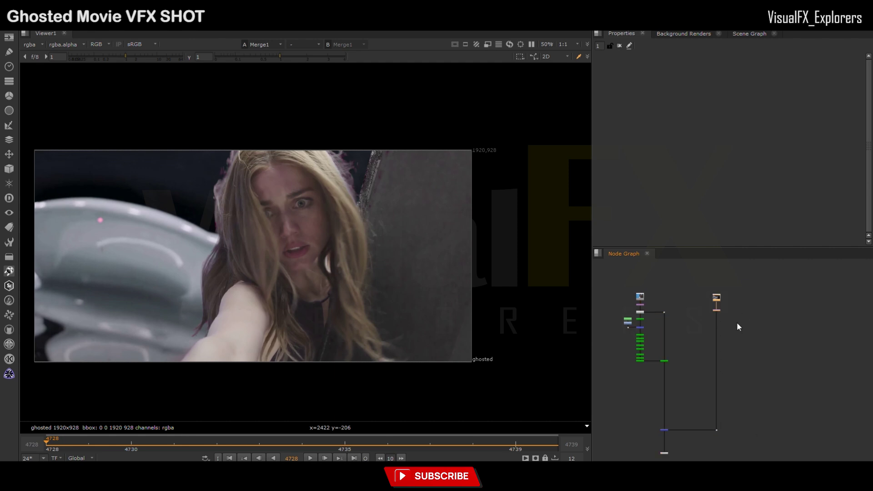
{"action": "scroll", "coordinate": [680, 369], "scroll_direction": "up", "scroll_amount": 5}
{"action": "key", "text": "k"}
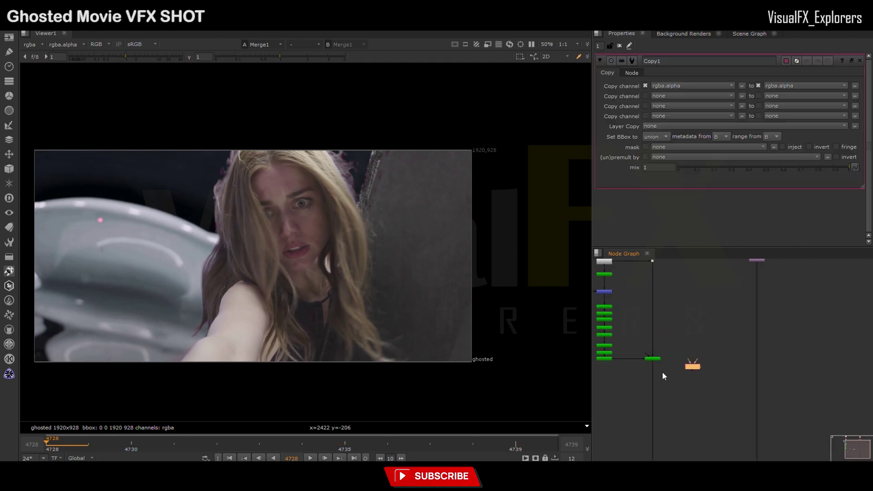
{"action": "scroll", "coordinate": [663, 375], "scroll_direction": "up", "scroll_amount": 4}
{"action": "scroll", "coordinate": [727, 377], "scroll_direction": "down", "scroll_amount": 5}
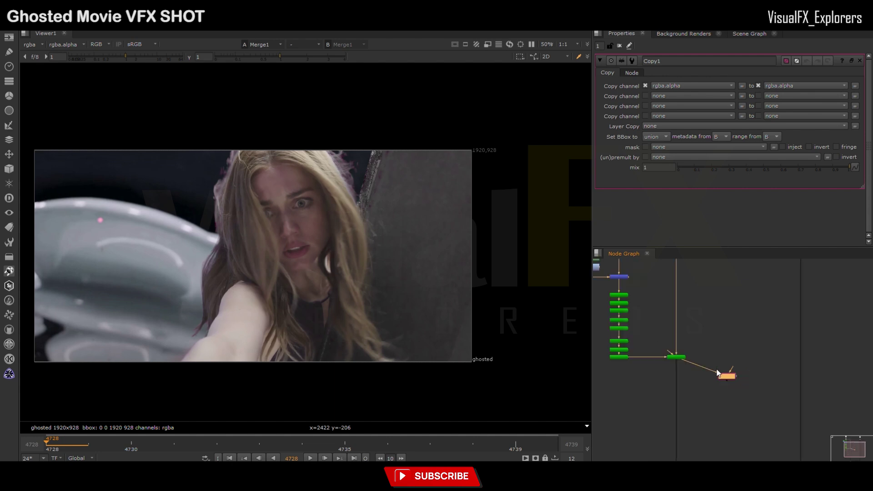
{"action": "left_click_drag", "start_coordinate": [735, 297], "coordinate": [739, 293]}
Add a Premult node directly after the Copy node
{"action": "middle_click_drag", "start_coordinate": [734, 358], "coordinate": [727, 280]}
{"action": "scroll", "coordinate": [729, 355], "scroll_direction": "up", "scroll_amount": 2}
{"action": "key", "text": "Return"}
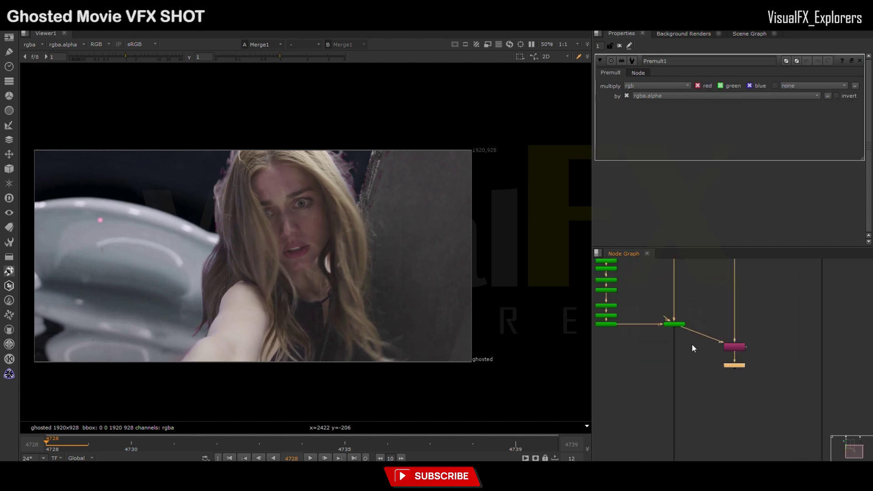
Play the frame range and scrub through the composite to review the woman's hair edges against the new background
{"action": "scroll", "coordinate": [701, 300], "scroll_direction": "down", "scroll_amount": 3}
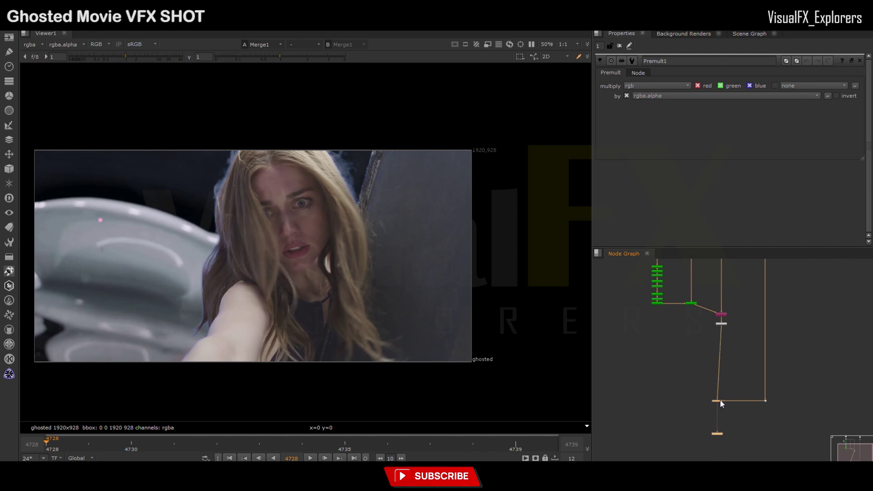
{"action": "left_click_drag", "start_coordinate": [218, 445], "coordinate": [49, 445]}
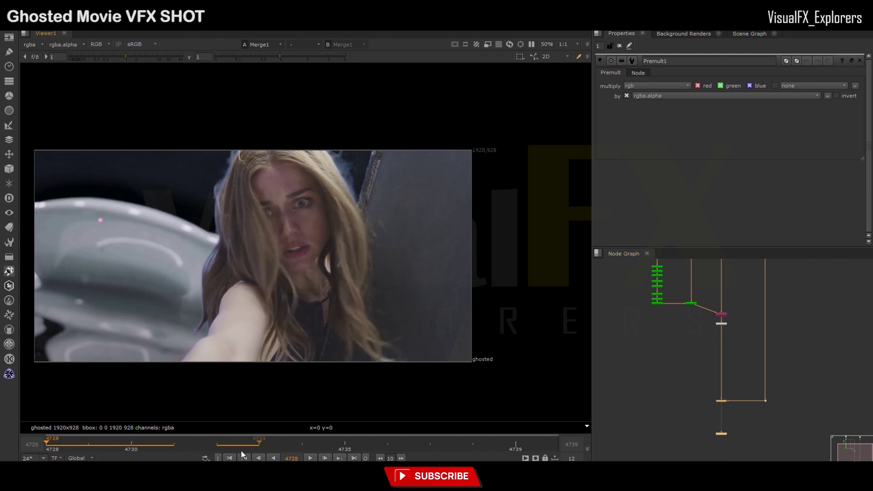
{"action": "left_click", "coordinate": [310, 459]}
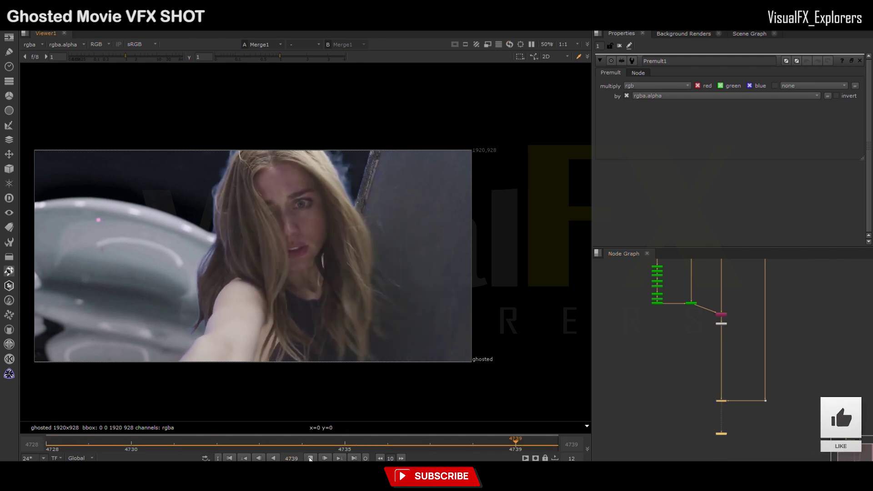
{"action": "left_click_drag", "start_coordinate": [205, 446], "coordinate": [131, 444]}
{"action": "key", "text": "Left"}
Route the keyer's alpha into a lowered Copy node through an elbow dot and move the background branch farther out
{"action": "scroll", "coordinate": [720, 330], "scroll_direction": "up", "scroll_amount": 3}
{"action": "scroll", "coordinate": [690, 329], "scroll_direction": "down", "scroll_amount": 3}
{"action": "left_click_drag", "start_coordinate": [683, 320], "coordinate": [723, 350]}
{"action": "scroll", "coordinate": [658, 395], "scroll_direction": "down", "scroll_amount": 4}
{"action": "left_click_drag", "start_coordinate": [684, 302], "coordinate": [720, 427]}
{"action": "scroll", "coordinate": [690, 371], "scroll_direction": "up", "scroll_amount": 2}
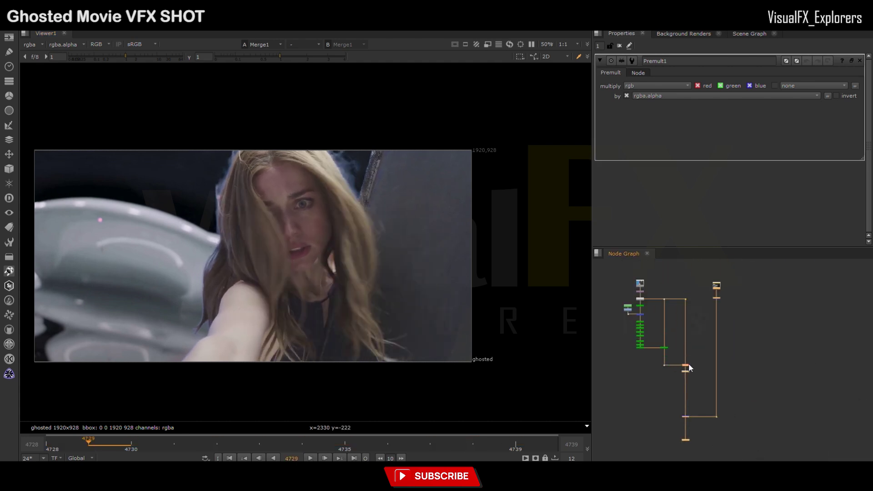
{"action": "left_click_drag", "start_coordinate": [773, 288], "coordinate": [780, 287]}
Insert a Keylight node into the source branch above the Copy node, with a pure blue Screen Colour
{"action": "scroll", "coordinate": [721, 312], "scroll_direction": "up", "scroll_amount": 5}
{"action": "middle_click_drag", "start_coordinate": [721, 312], "coordinate": [686, 349]}
{"action": "left_click", "coordinate": [658, 350]}
{"action": "key", "text": "Tab"}
{"action": "type", "text": "key"}
{"action": "key", "text": "Return"}
{"action": "scroll", "coordinate": [677, 357], "scroll_direction": "up", "scroll_amount": 2}
{"action": "left_click_drag", "start_coordinate": [652, 349], "coordinate": [690, 356]}
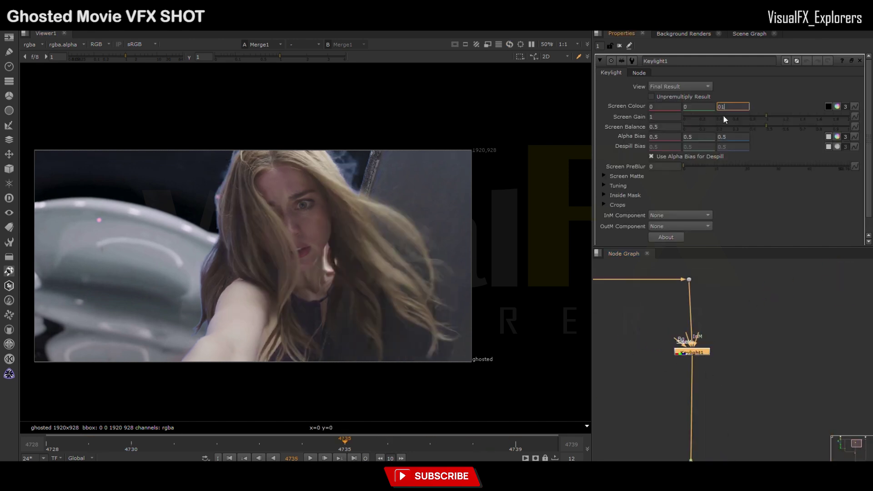
Add a Merge node that subtracts the Keylight result (B) from the source (A), routing the source through a dot
{"action": "left_click", "coordinate": [739, 355]}
{"action": "key", "text": "m"}
{"action": "left_click_drag", "start_coordinate": [733, 342], "coordinate": [767, 350]}
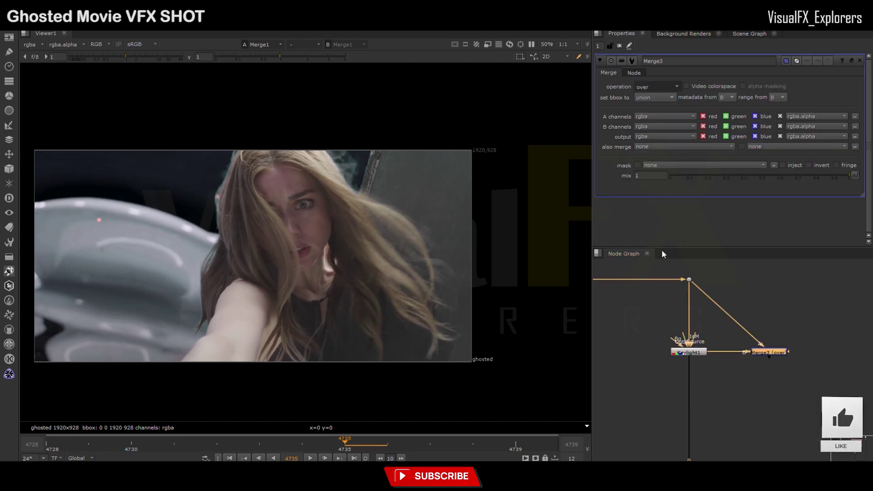
{"action": "left_click_drag", "start_coordinate": [729, 315], "coordinate": [769, 281], "text": "ctrl"}
Add a Saturation node after the subtracting Merge, view it and fully desaturate the extracted spill
{"action": "left_click", "coordinate": [768, 352]}
{"action": "key", "text": "Tab"}
{"action": "type", "text": "sat"}
{"action": "key", "text": "Return"}
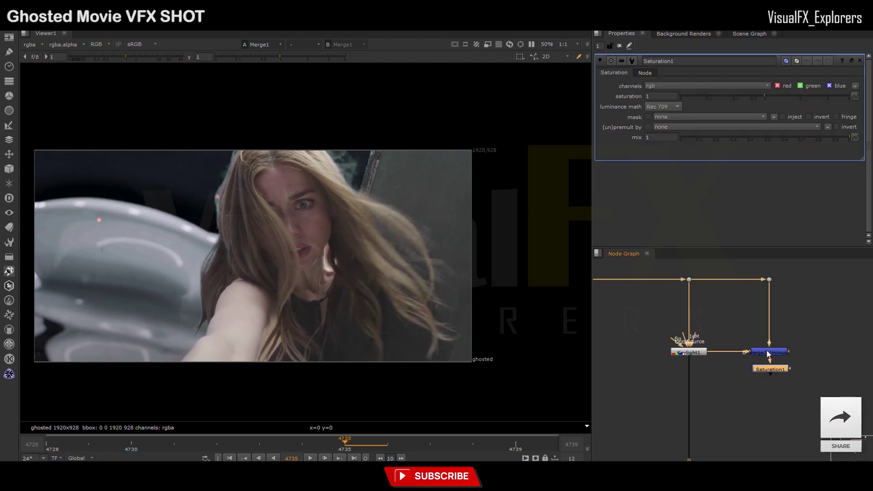
{"action": "key", "text": "1"}
{"action": "left_click_drag", "start_coordinate": [765, 96], "coordinate": [680, 97]}
Merge the Saturation output back onto the Keylight result with a Merge node set to plus, and view it
{"action": "left_click", "coordinate": [660, 392]}
{"action": "key", "text": "m"}
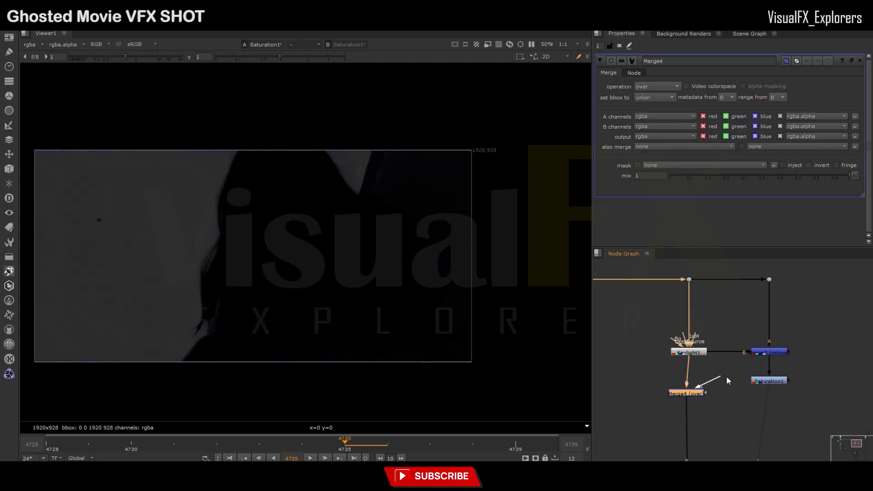
{"action": "key", "text": "1"}
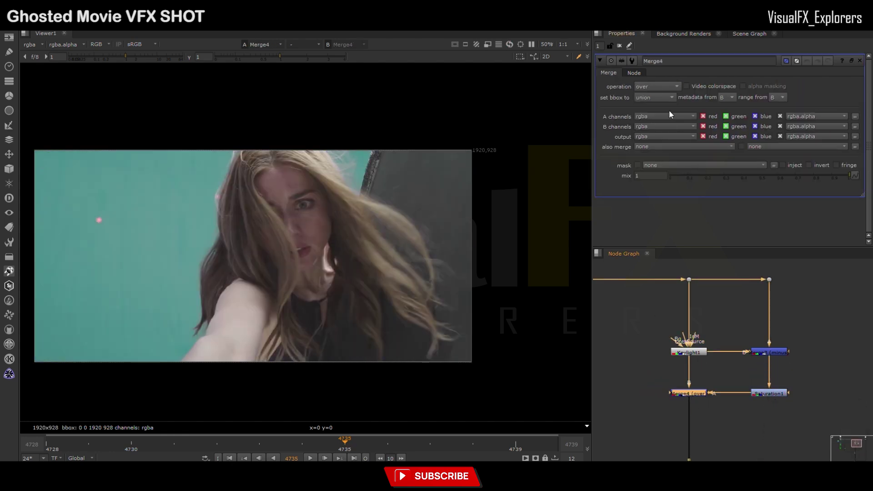
{"action": "left_click", "coordinate": [664, 241]}
{"action": "scroll", "coordinate": [695, 359], "scroll_direction": "down", "scroll_amount": 3}
{"action": "left_click", "coordinate": [695, 380]}
{"action": "key", "text": "1"}
Move the Viewer node aside, below the final Merge and clear of the main node stream
{"action": "scroll", "coordinate": [694, 380], "scroll_direction": "down", "scroll_amount": 3}
{"action": "middle_click_drag", "start_coordinate": [701, 408], "coordinate": [689, 256]}
{"action": "left_click", "coordinate": [689, 344]}
{"action": "scroll", "coordinate": [688, 349], "scroll_direction": "down", "scroll_amount": 2}
{"action": "left_click_drag", "start_coordinate": [677, 403], "coordinate": [633, 407]}
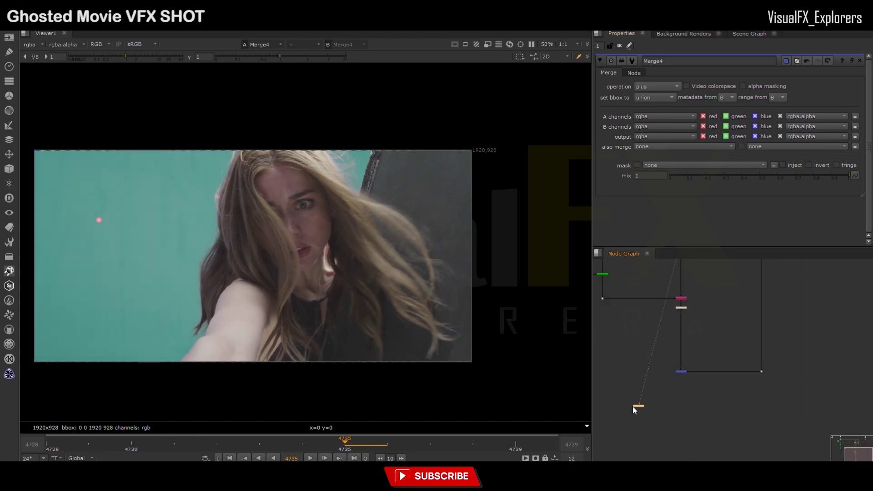
{"action": "scroll", "coordinate": [708, 284], "scroll_direction": "down", "scroll_amount": 1}
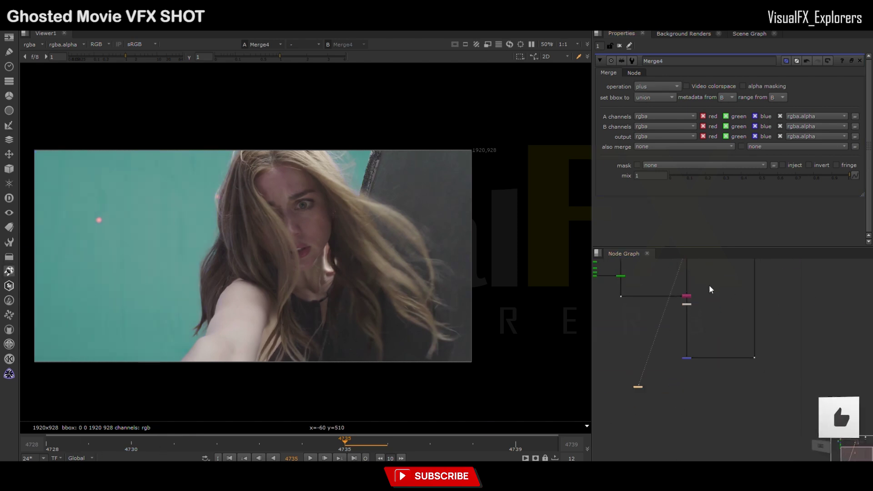
Insert a DespillMadness node after the plus Merge, view it and set its fine tune to 0.935
{"action": "middle_click_drag", "start_coordinate": [709, 285], "coordinate": [699, 364]}
{"action": "scroll", "coordinate": [698, 362], "scroll_direction": "up", "scroll_amount": 2}
{"action": "double_click", "coordinate": [694, 361]}
{"action": "scroll", "coordinate": [697, 364], "scroll_direction": "up", "scroll_amount": 4}
{"action": "key", "text": "Tab"}
{"action": "key", "text": "Return"}
{"action": "middle_click_drag", "start_coordinate": [674, 333], "coordinate": [697, 395]}
{"action": "left_click_drag", "start_coordinate": [719, 410], "coordinate": [667, 365]}
{"action": "left_click", "coordinate": [737, 108]}
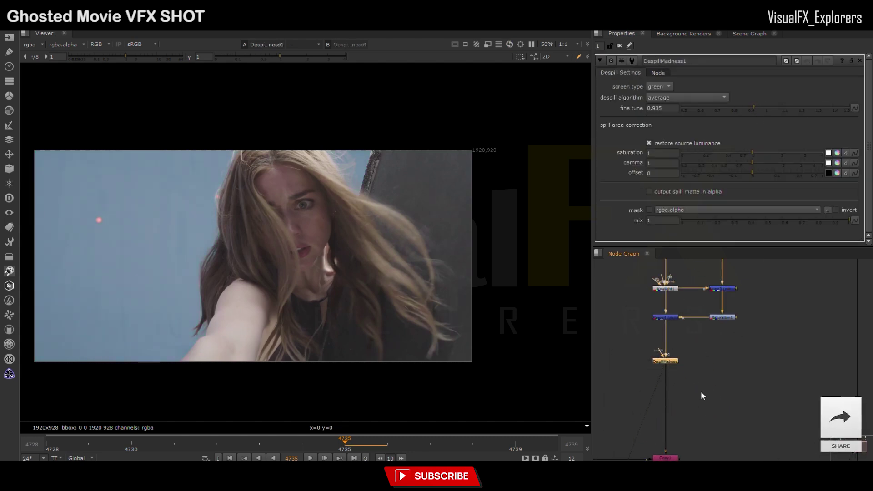
View the final Merge and place the Viewer node directly beneath it
{"action": "middle_click_drag", "start_coordinate": [701, 393], "coordinate": [701, 344]}
{"action": "left_click", "coordinate": [676, 435]}
{"action": "key", "text": "1"}
{"action": "scroll", "coordinate": [696, 413], "scroll_direction": "down", "scroll_amount": 3}
{"action": "middle_click_drag", "start_coordinate": [695, 414], "coordinate": [684, 300]}
{"action": "left_click", "coordinate": [667, 383]}
{"action": "key", "text": "1"}
{"action": "left_click", "coordinate": [602, 421]}
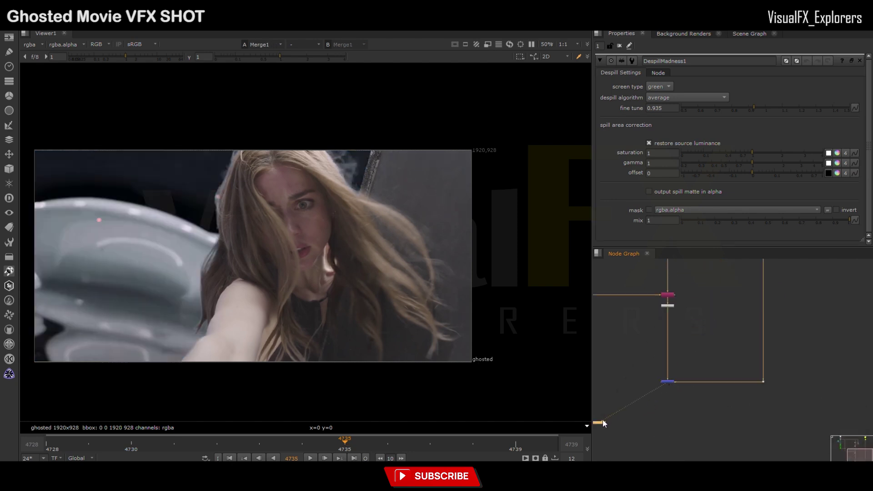
{"action": "left_click_drag", "start_coordinate": [663, 431], "coordinate": [667, 437]}
Play the despilled composite, stop at frame 4733 and examine the hair edges up close
{"action": "left_click", "coordinate": [310, 458]}
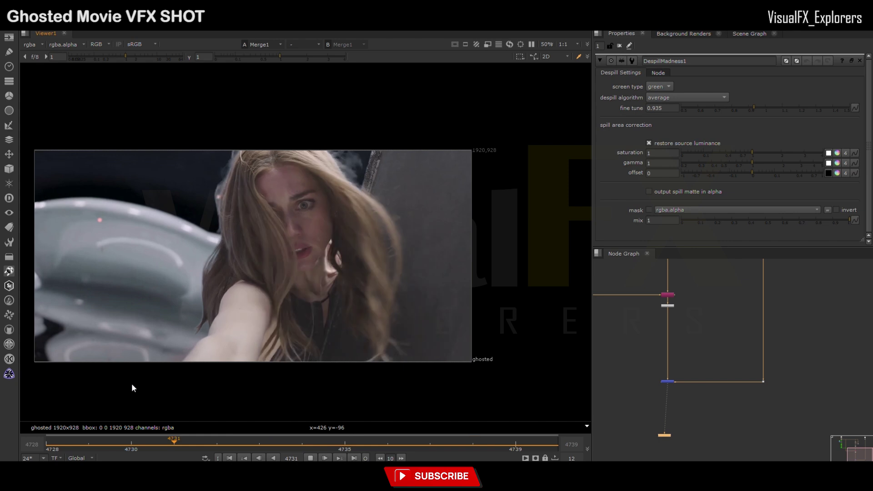
{"action": "left_click_drag", "start_coordinate": [227, 440], "coordinate": [260, 446]}
{"action": "scroll", "coordinate": [718, 384], "scroll_direction": "down", "scroll_amount": 3}
{"action": "scroll", "coordinate": [631, 295], "scroll_direction": "up", "scroll_amount": 2}
{"action": "scroll", "coordinate": [234, 185], "scroll_direction": "up", "scroll_amount": 5}
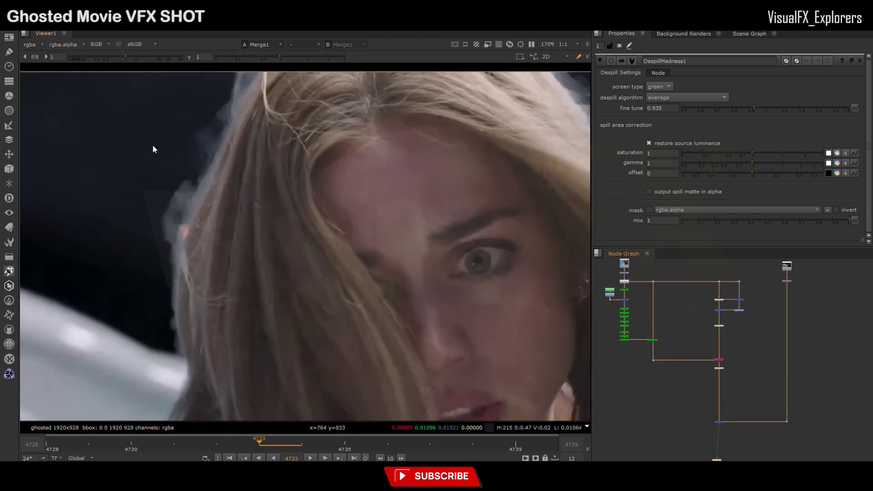
{"action": "scroll", "coordinate": [254, 188], "scroll_direction": "up", "scroll_amount": 2}
{"action": "scroll", "coordinate": [223, 183], "scroll_direction": "down", "scroll_amount": 2}
Compare the final Merge with the cropped source at viewer gamma 0.44, examining the hair edges on both sides
{"action": "left_click", "coordinate": [626, 273]}
{"action": "key", "text": "1"}
{"action": "left_click_drag", "start_coordinate": [281, 56], "coordinate": [259, 57]}
{"action": "left_click", "coordinate": [721, 422]}
{"action": "key", "text": "2"}
{"action": "key", "text": "1"}
{"action": "key", "text": "2"}
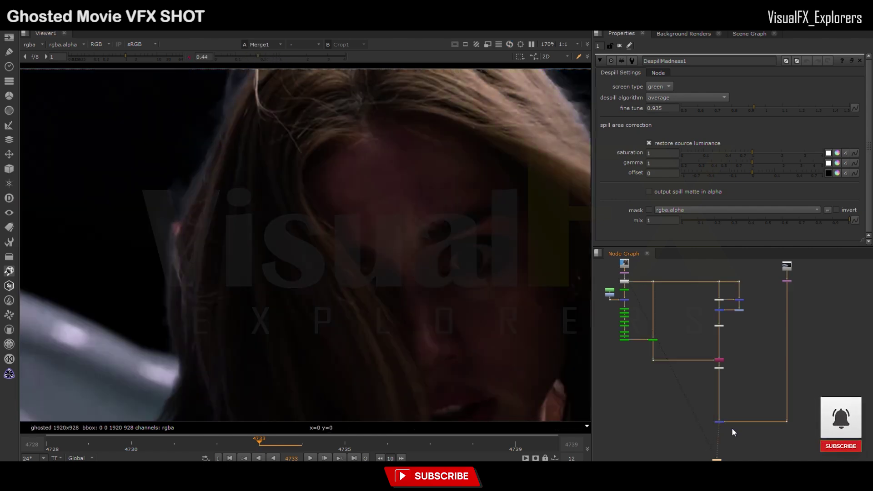
{"action": "scroll", "coordinate": [265, 222], "scroll_direction": "down", "scroll_amount": 3}
{"action": "scroll", "coordinate": [460, 157], "scroll_direction": "up", "scroll_amount": 6}
{"action": "key", "text": "1"}
{"action": "scroll", "coordinate": [400, 211], "scroll_direction": "up", "scroll_amount": 2}
{"action": "key", "text": "2"}
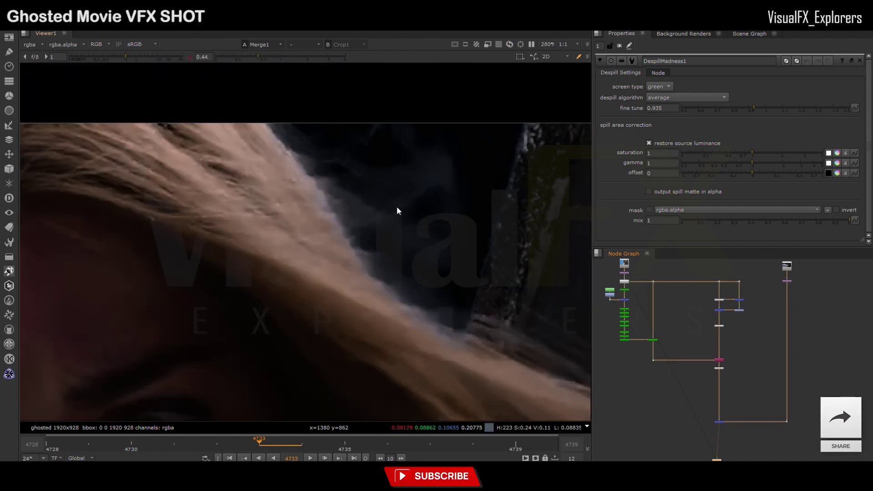
Reset the viewer gamma to 1 and compare the composite with the source across the whole frame
{"action": "scroll", "coordinate": [386, 207], "scroll_direction": "down", "scroll_amount": 5}
{"action": "middle_click_drag", "start_coordinate": [107, 222], "coordinate": [225, 165]}
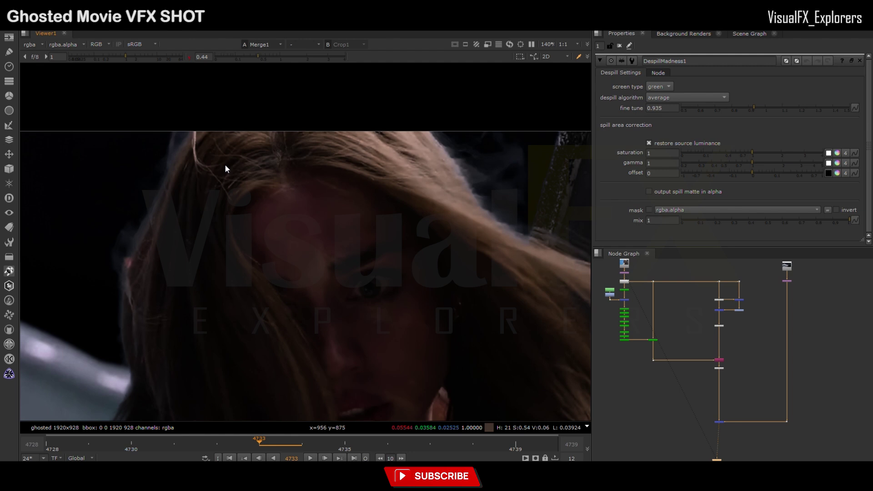
{"action": "left_click", "coordinate": [189, 57]}
{"action": "scroll", "coordinate": [189, 203], "scroll_direction": "down", "scroll_amount": 4}
{"action": "key", "text": "1"}
{"action": "key", "text": "2"}
{"action": "scroll", "coordinate": [196, 237], "scroll_direction": "down", "scroll_amount": 2}
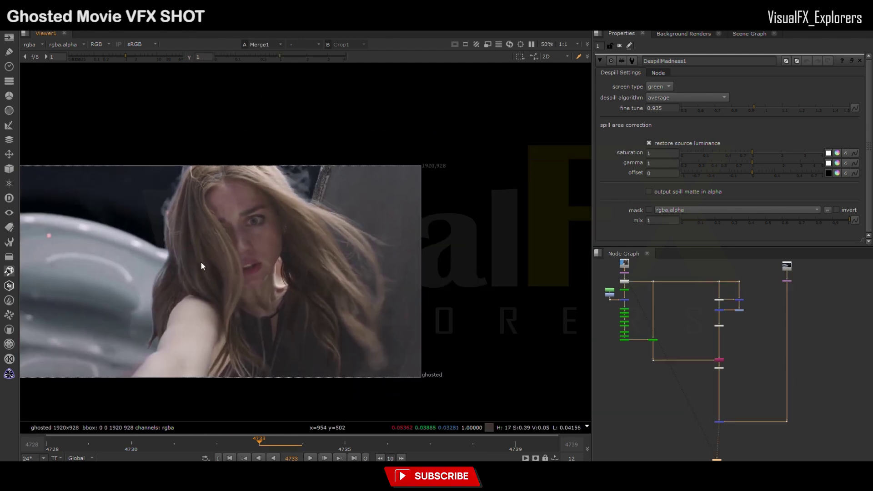
{"action": "middle_click_drag", "start_coordinate": [202, 264], "coordinate": [199, 253]}
Try a KillOutline node with erode size 1.1 between the Premult and the final Merge
{"action": "scroll", "coordinate": [725, 386], "scroll_direction": "up", "scroll_amount": 3}
{"action": "middle_click_drag", "start_coordinate": [714, 405], "coordinate": [723, 348]}
{"action": "left_click", "coordinate": [689, 357]}
{"action": "key", "text": "Tab"}
{"action": "key", "text": "Return"}
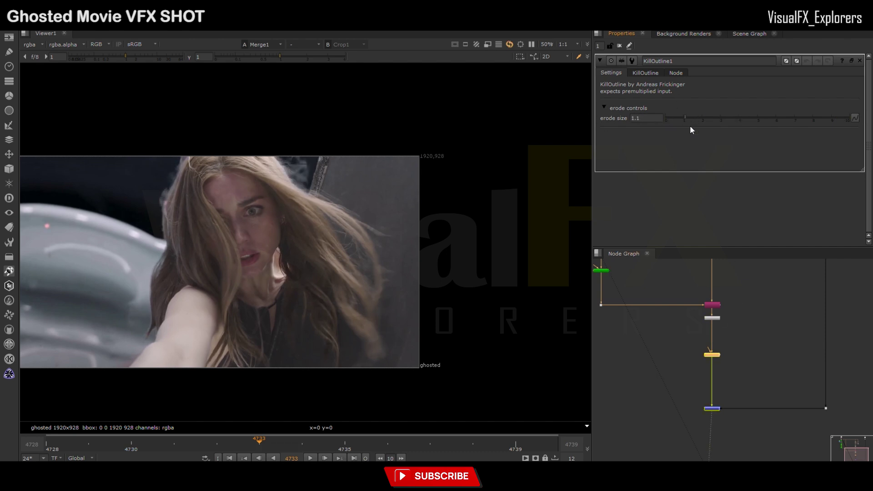
{"action": "key", "text": "ctrl+z"}
Go to frame 4728, add a Tracker node fed by the source's Crop node and view it
{"action": "left_click_drag", "start_coordinate": [260, 445], "coordinate": [47, 445]}
{"action": "scroll", "coordinate": [694, 343], "scroll_direction": "down", "scroll_amount": 3}
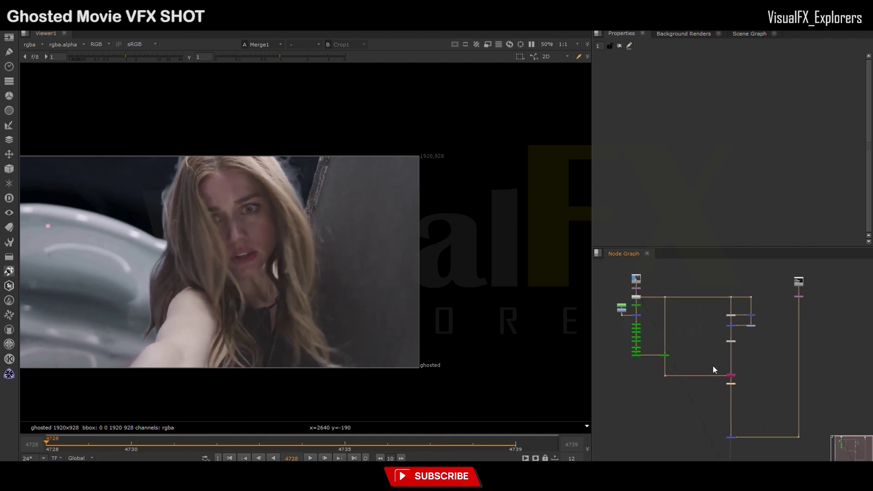
{"action": "scroll", "coordinate": [636, 348], "scroll_direction": "up", "scroll_amount": 2}
{"action": "key", "text": "Tab"}
{"action": "type", "text": "tracker"}
{"action": "key", "text": "Return"}
{"action": "scroll", "coordinate": [640, 327], "scroll_direction": "up", "scroll_amount": 3}
{"action": "left_click_drag", "start_coordinate": [630, 351], "coordinate": [703, 268]}
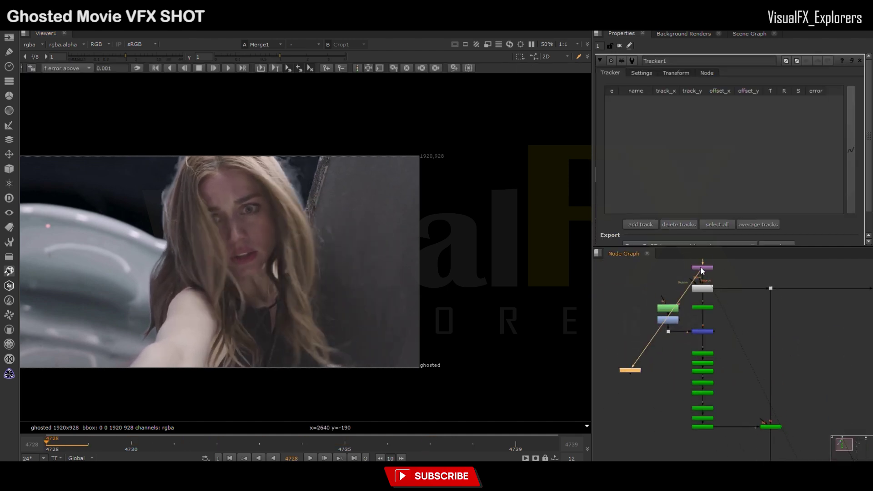
{"action": "key", "text": "1"}
Add one track on the pink marker of the blue screen, with translation, rotation and scale enabled
{"action": "scroll", "coordinate": [387, 235], "scroll_direction": "down", "scroll_amount": 2}
{"action": "scroll", "coordinate": [138, 231], "scroll_direction": "up", "scroll_amount": 2}
{"action": "scroll", "coordinate": [136, 230], "scroll_direction": "up", "scroll_amount": 2}
{"action": "left_click", "coordinate": [629, 372]}
{"action": "left_click", "coordinate": [640, 225]}
{"action": "left_click_drag", "start_coordinate": [307, 231], "coordinate": [167, 228]}
{"action": "scroll", "coordinate": [167, 228], "scroll_direction": "up", "scroll_amount": 8}
{"action": "left_click_drag", "start_coordinate": [199, 203], "coordinate": [237, 175]}
{"action": "left_click", "coordinate": [789, 100]}
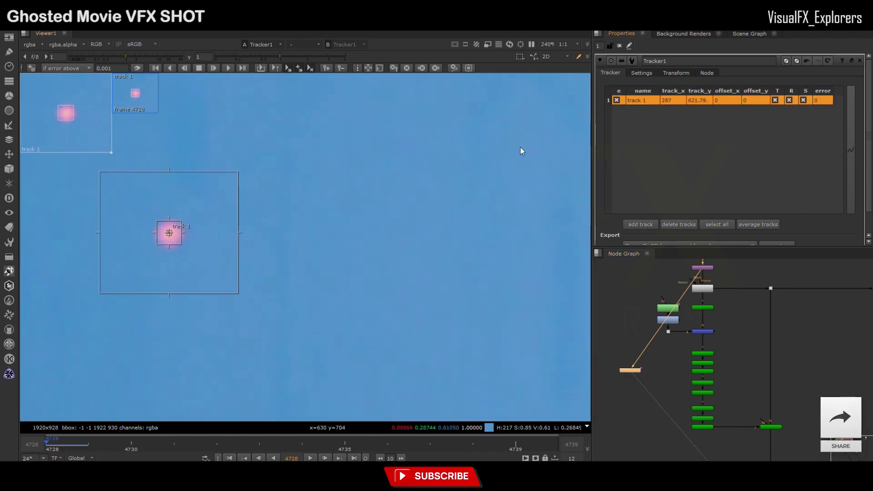
{"action": "scroll", "coordinate": [348, 291], "scroll_direction": "down", "scroll_amount": 5}
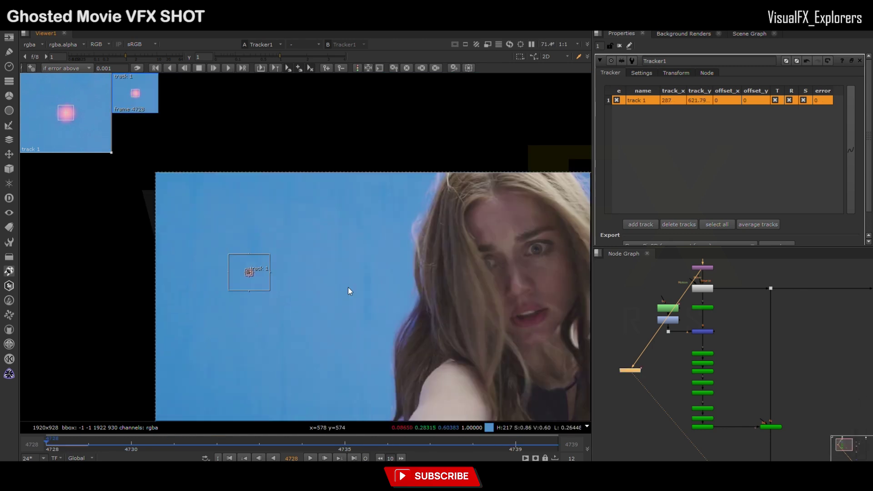
{"action": "scroll", "coordinate": [348, 291], "scroll_direction": "down", "scroll_amount": 1}
Set the Tracker to match-move with reference frame 4728, insert it into the background branch and view the final Merge
{"action": "left_click", "coordinate": [677, 72]}
{"action": "left_click_drag", "start_coordinate": [642, 354], "coordinate": [834, 397]}
{"action": "scroll", "coordinate": [634, 350], "scroll_direction": "down", "scroll_amount": 3}
{"action": "middle_click_drag", "start_coordinate": [834, 398], "coordinate": [664, 338]}
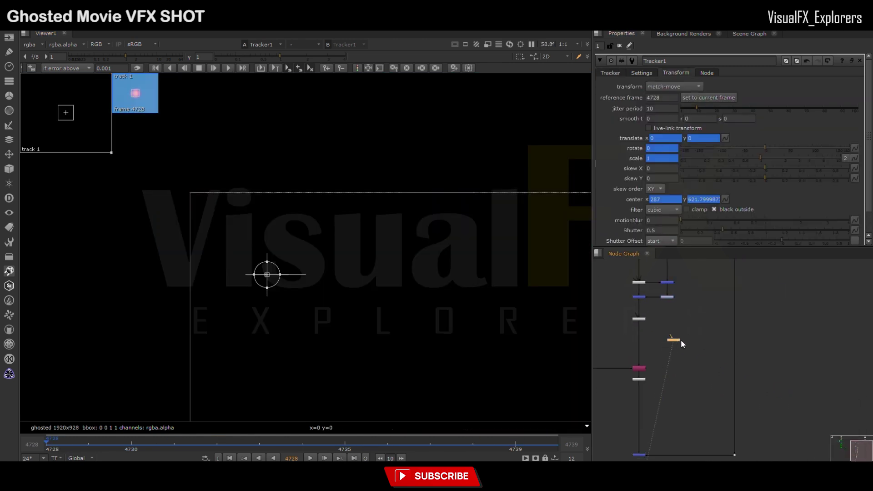
{"action": "left_click_drag", "start_coordinate": [676, 340], "coordinate": [735, 345]}
{"action": "left_click", "coordinate": [639, 455]}
{"action": "key", "text": "1"}
Insert a Transform node above the Tracker in the background branch and scale the background up slightly
{"action": "middle_click_drag", "start_coordinate": [724, 321], "coordinate": [661, 347]}
{"action": "left_click", "coordinate": [662, 347]}
{"action": "key", "text": "t"}
{"action": "left_click_drag", "start_coordinate": [661, 345], "coordinate": [674, 341]}
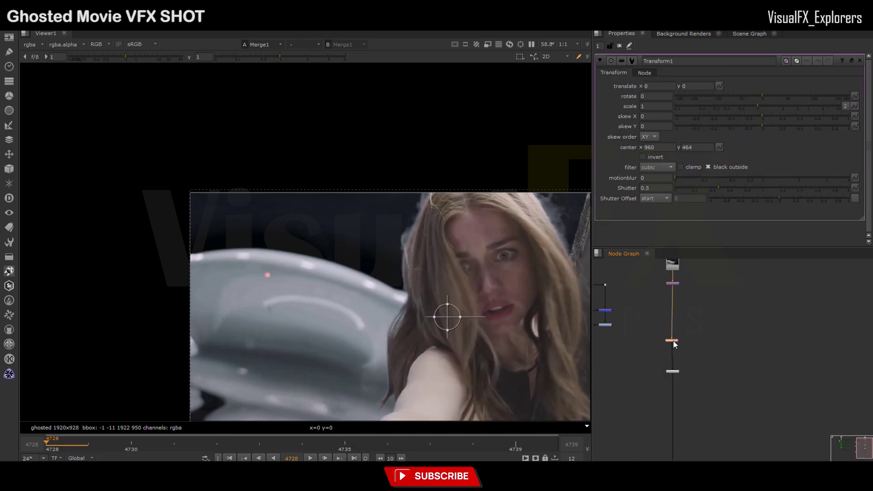
{"action": "left_click_drag", "start_coordinate": [759, 109], "coordinate": [765, 108]}
{"action": "scroll", "coordinate": [214, 338], "scroll_direction": "down", "scroll_amount": 3}
{"action": "middle_click_drag", "start_coordinate": [215, 339], "coordinate": [139, 287]}
{"action": "left_click", "coordinate": [620, 46]}
Add a Crop node with the format preset between the final Merge and the Viewer
{"action": "scroll", "coordinate": [683, 366], "scroll_direction": "down", "scroll_amount": 3}
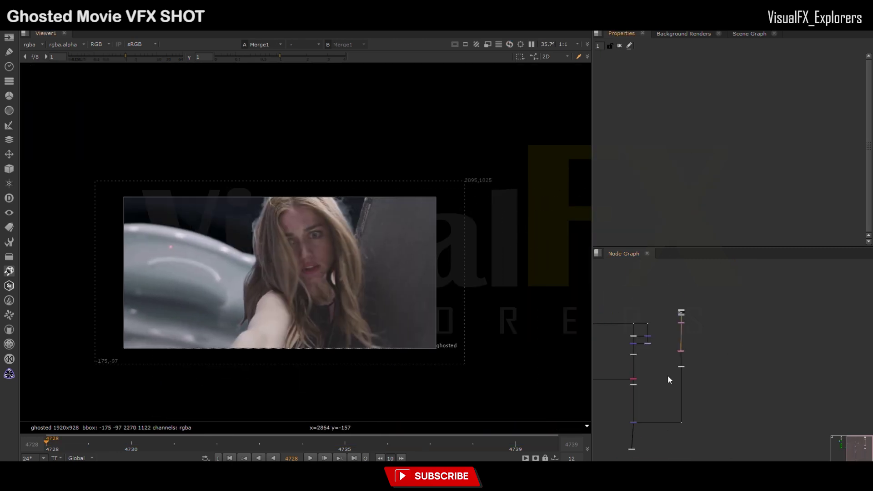
{"action": "middle_click_drag", "start_coordinate": [635, 439], "coordinate": [648, 373]}
{"action": "scroll", "coordinate": [643, 376], "scroll_direction": "up", "scroll_amount": 3}
{"action": "left_click", "coordinate": [623, 391]}
{"action": "key", "text": "shift+c"}
{"action": "left_click_drag", "start_coordinate": [623, 390], "coordinate": [653, 367]}
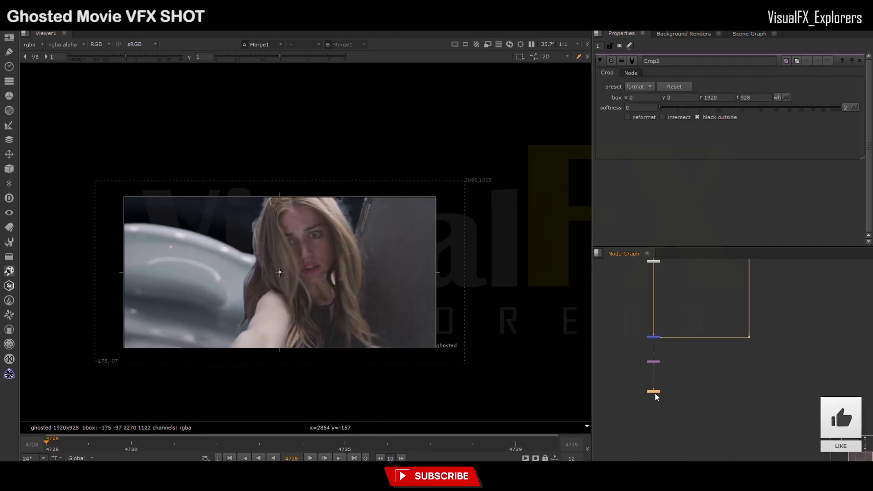
Play the tracked composite, close the node properties and inspect the hair and arm edges up close at frame 4735
{"action": "key", "text": "l"}
{"action": "left_click", "coordinate": [619, 46]}
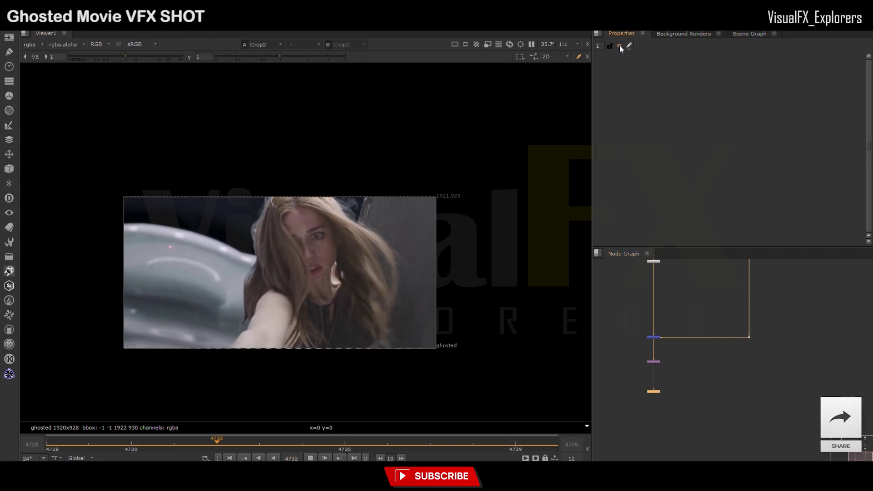
{"action": "left_click_drag", "start_coordinate": [320, 441], "coordinate": [344, 443]}
{"action": "scroll", "coordinate": [228, 301], "scroll_direction": "up", "scroll_amount": 7}
{"action": "scroll", "coordinate": [727, 323], "scroll_direction": "down", "scroll_amount": 2}
{"action": "middle_click_drag", "start_coordinate": [728, 323], "coordinate": [724, 351]}
{"action": "middle_click_drag", "start_coordinate": [527, 338], "coordinate": [518, 313]}
{"action": "scroll", "coordinate": [657, 335], "scroll_direction": "up", "scroll_amount": 2}
{"action": "scroll", "coordinate": [657, 336], "scroll_direction": "down", "scroll_amount": 2}
Insert an edge-extending node between the DespillMadness and Copy nodes and lower its slider value
{"action": "middle_click_drag", "start_coordinate": [677, 336], "coordinate": [693, 391]}
{"action": "middle_click_drag", "start_coordinate": [637, 349], "coordinate": [647, 344]}
{"action": "left_click_drag", "start_coordinate": [619, 338], "coordinate": [700, 382]}
{"action": "left_click", "coordinate": [679, 354]}
{"action": "key", "text": "Tab"}
{"action": "key", "text": "Return"}
{"action": "left_click_drag", "start_coordinate": [678, 355], "coordinate": [697, 355]}
{"action": "left_click_drag", "start_coordinate": [752, 95], "coordinate": [730, 100]}
Add an AlphaEdge node that masks the edge-extending node with the keyer's alpha, with outerEdgeBlur 15.5, innerEdgeBlur 9.2 and EdgeGain 1.46
{"action": "scroll", "coordinate": [668, 365], "scroll_direction": "up", "scroll_amount": 1}
{"action": "left_click", "coordinate": [645, 362]}
{"action": "key", "text": "Tab"}
{"action": "key", "text": "Return"}
{"action": "left_click", "coordinate": [622, 354], "text": "ctrl"}
{"action": "scroll", "coordinate": [644, 365], "scroll_direction": "up", "scroll_amount": 3}
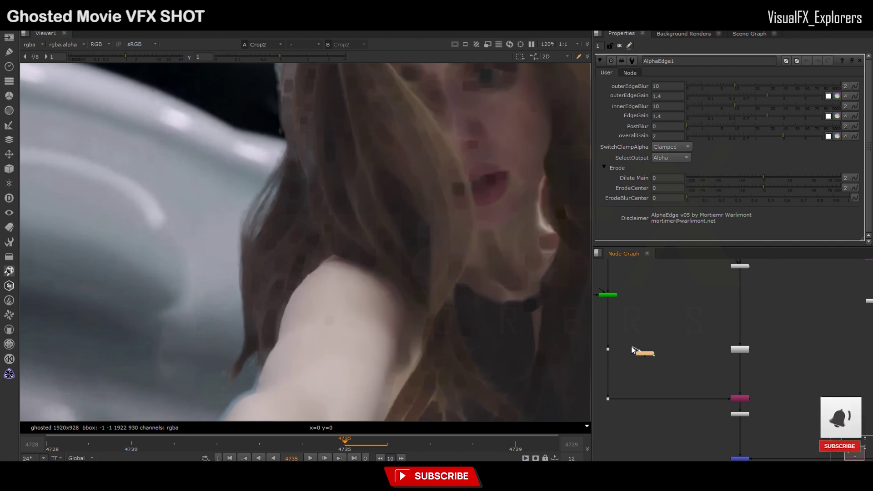
{"action": "left_click_drag", "start_coordinate": [755, 344], "coordinate": [648, 354]}
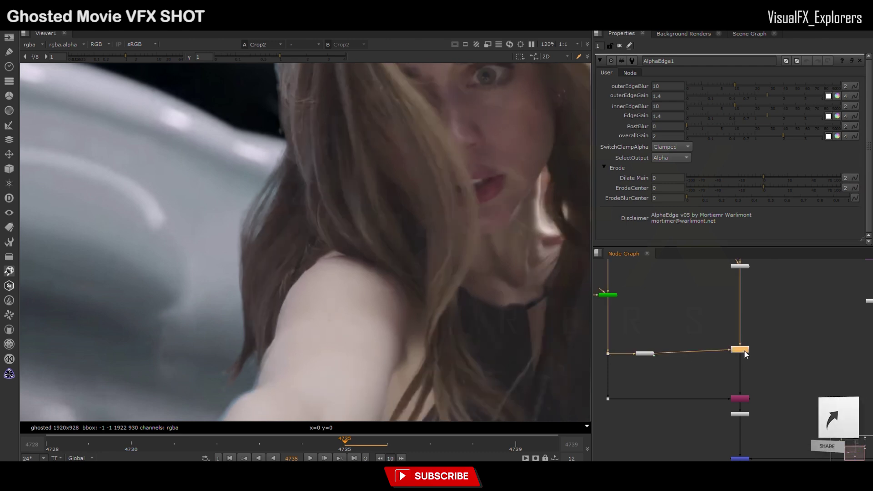
{"action": "left_click_drag", "start_coordinate": [744, 117], "coordinate": [770, 124]}
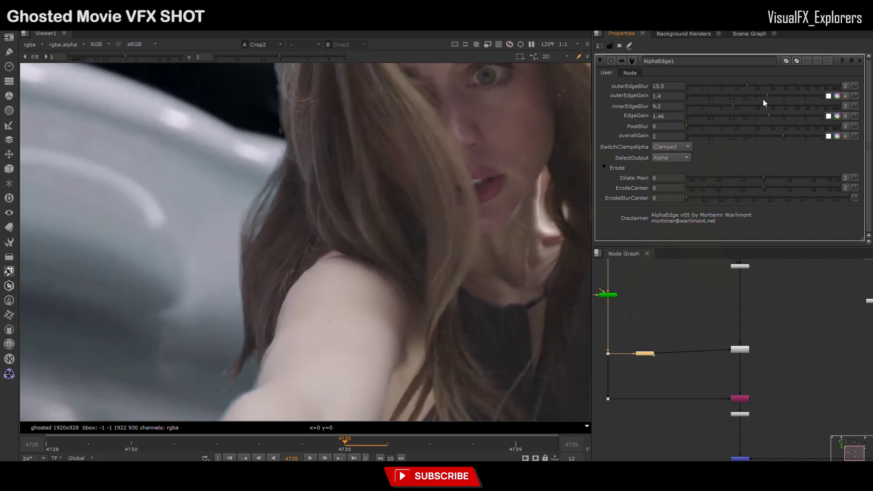
Set the size of the Dilate node masked by the AlphaEdge to -16 and open the AlphaEdge settings
{"action": "double_click", "coordinate": [740, 351]}
{"action": "mouse_move", "coordinate": [727, 95]}
{"action": "left_mouse_down"}
{"action": "mouse_move", "coordinate": [733, 99]}
{"action": "mouse_move", "coordinate": [705, 99]}
{"action": "mouse_move", "coordinate": [733, 98]}
{"action": "mouse_move", "coordinate": [722, 97]}
{"action": "left_mouse_up"}
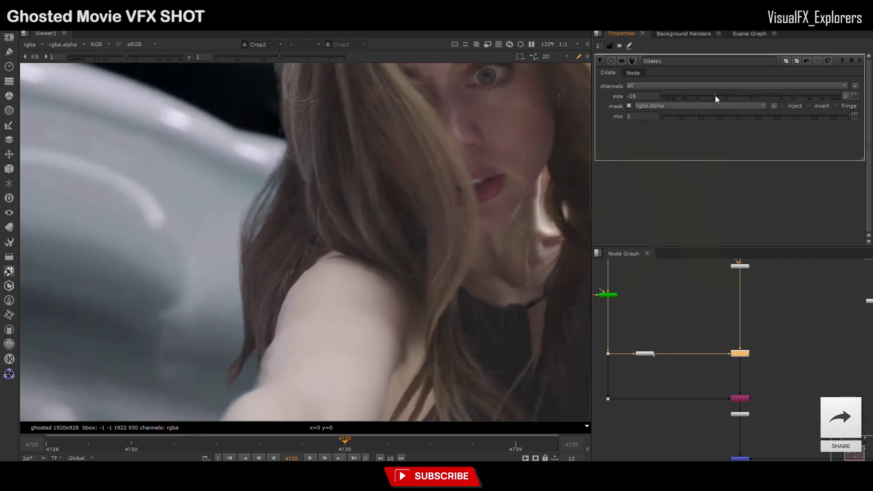
{"action": "double_click", "coordinate": [644, 353]}
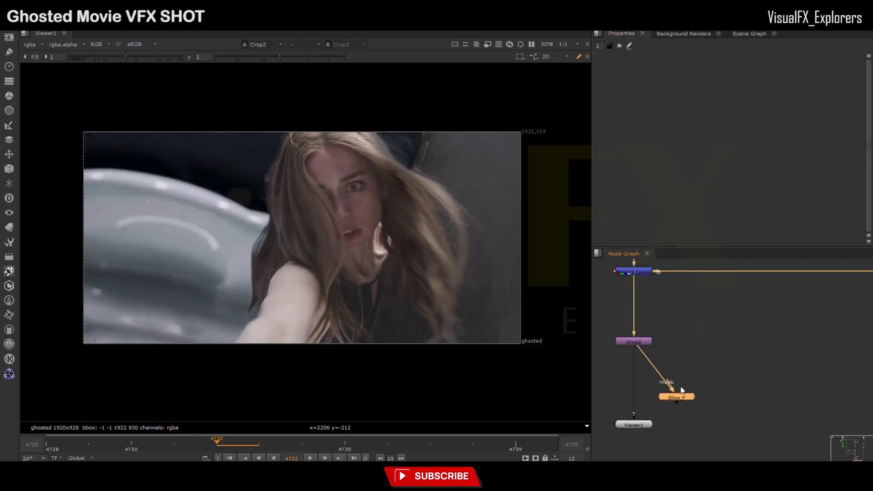
View the Glow_F branch off the Crop node and set its Tolerance to 0.725 and Size to 4.2
{"action": "key", "text": "1"}
{"action": "double_click", "coordinate": [682, 395]}
{"action": "left_click_drag", "start_coordinate": [783, 86], "coordinate": [735, 98]}
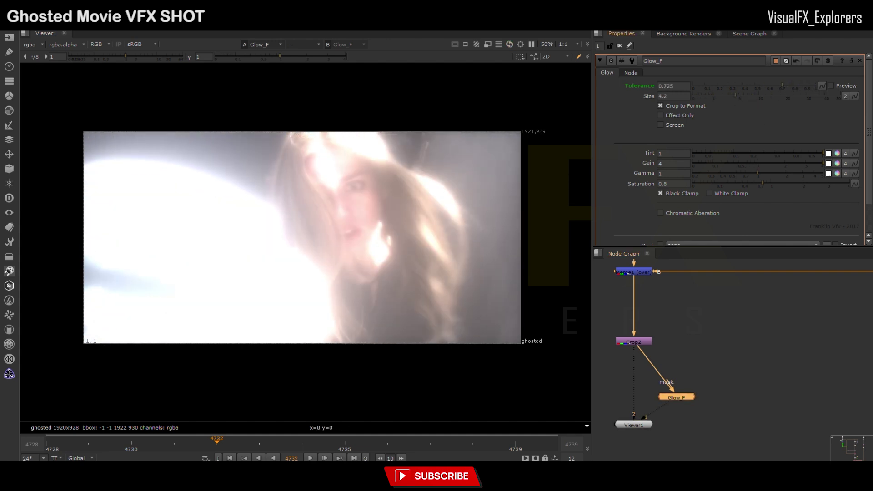
Add a Blur node after Glow_F, view its output and raise the blur size strongly
{"action": "left_click_drag", "start_coordinate": [676, 400], "coordinate": [747, 404]}
{"action": "left_click", "coordinate": [705, 435]}
{"action": "key", "text": "b"}
{"action": "left_click_drag", "start_coordinate": [705, 434], "coordinate": [740, 422]}
{"action": "key", "text": "1"}
{"action": "left_click_drag", "start_coordinate": [773, 95], "coordinate": [841, 96]}
Add a Keymix node below the Crop that mixes the blurred glow over the composite, and view its output
{"action": "left_click_drag", "start_coordinate": [635, 425], "coordinate": [701, 467]}
{"action": "left_click", "coordinate": [637, 408]}
{"action": "key", "text": "Tab"}
{"action": "type", "text": "keymix"}
{"action": "key", "text": "Return"}
{"action": "mouse_move", "coordinate": [637, 411]}
{"action": "left_mouse_down"}
{"action": "mouse_move", "coordinate": [658, 395]}
{"action": "mouse_move", "coordinate": [631, 406]}
{"action": "mouse_move", "coordinate": [635, 427]}
{"action": "left_mouse_up"}
{"action": "key", "text": "1"}
Connect a Roto node as the Keymix mask and draw a closed shape along the hair edge facing the pale background object
{"action": "left_click", "coordinate": [635, 430]}
{"action": "middle_click_drag", "start_coordinate": [635, 429], "coordinate": [670, 397]}
{"action": "left_click", "coordinate": [631, 347]}
{"action": "key", "text": "o"}
{"action": "left_click_drag", "start_coordinate": [648, 375], "coordinate": [633, 350]}
{"action": "left_click_drag", "start_coordinate": [266, 120], "coordinate": [263, 134]}
{"action": "left_click_drag", "start_coordinate": [256, 181], "coordinate": [265, 205]}
{"action": "left_click_drag", "start_coordinate": [273, 226], "coordinate": [278, 228]}
{"action": "left_click_drag", "start_coordinate": [291, 186], "coordinate": [295, 171]}
{"action": "left_click_drag", "start_coordinate": [295, 155], "coordinate": [286, 126]}
{"action": "left_click", "coordinate": [267, 121]}
{"action": "left_click_drag", "start_coordinate": [247, 184], "coordinate": [242, 208]}
{"action": "left_click", "coordinate": [619, 46]}
Insert a Blur of size 99 between the Roto and the Keymix, and set the Keymix mix to 0.015
{"action": "double_click", "coordinate": [667, 390]}
{"action": "left_click_drag", "start_coordinate": [688, 105], "coordinate": [678, 103]}
{"action": "left_click", "coordinate": [631, 370]}
{"action": "key", "text": "b"}
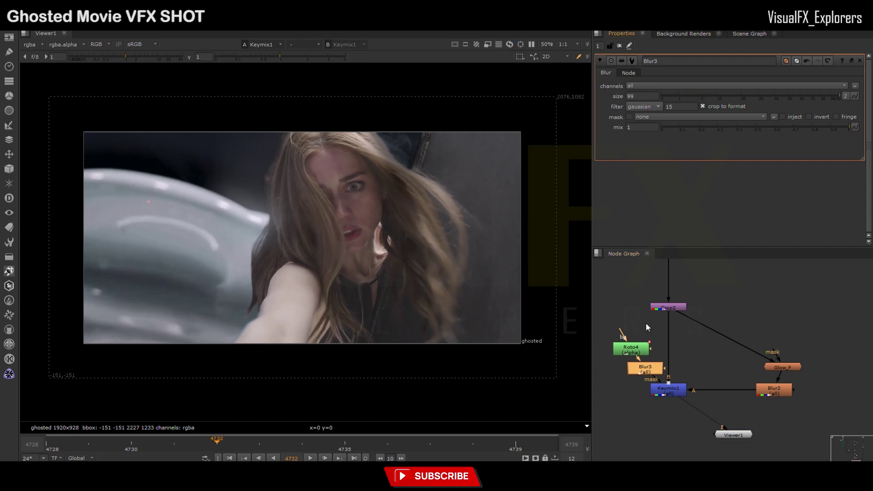
{"action": "left_click_drag", "start_coordinate": [637, 371], "coordinate": [607, 377]}
{"action": "left_click_drag", "start_coordinate": [629, 350], "coordinate": [612, 349]}
{"action": "left_click", "coordinate": [614, 374]}
{"action": "double_click", "coordinate": [674, 392]}
{"action": "left_click_drag", "start_coordinate": [676, 103], "coordinate": [677, 105]}
Extend the feather of the Keymix mask's roto shape outward past the frame edges over the pale background object
{"action": "double_click", "coordinate": [614, 349]}
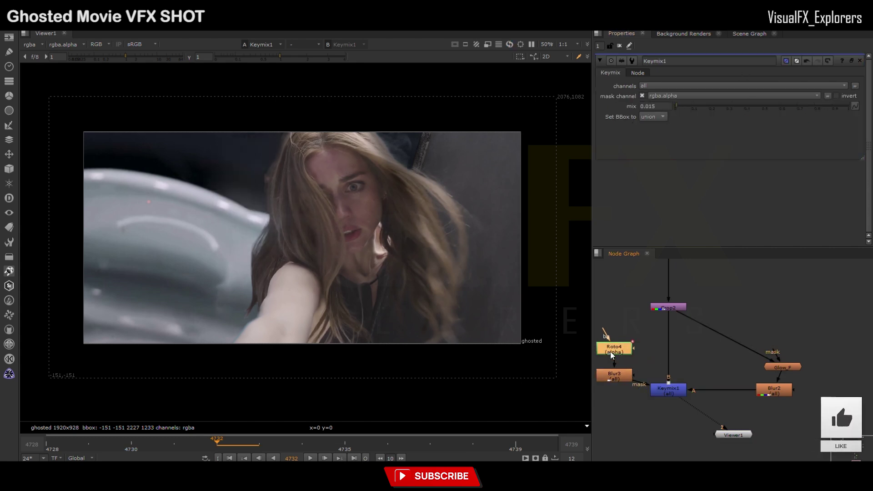
{"action": "middle_click_drag", "start_coordinate": [166, 200], "coordinate": [212, 212]}
{"action": "left_click", "coordinate": [212, 213]}
{"action": "left_click", "coordinate": [269, 210]}
{"action": "left_click_drag", "start_coordinate": [269, 210], "coordinate": [100, 220]}
{"action": "left_click_drag", "start_coordinate": [277, 126], "coordinate": [104, 102]}
{"action": "left_click_drag", "start_coordinate": [101, 220], "coordinate": [8, 369]}
{"action": "left_click_drag", "start_coordinate": [308, 283], "coordinate": [251, 370]}
{"action": "left_click", "coordinate": [28, 113]}
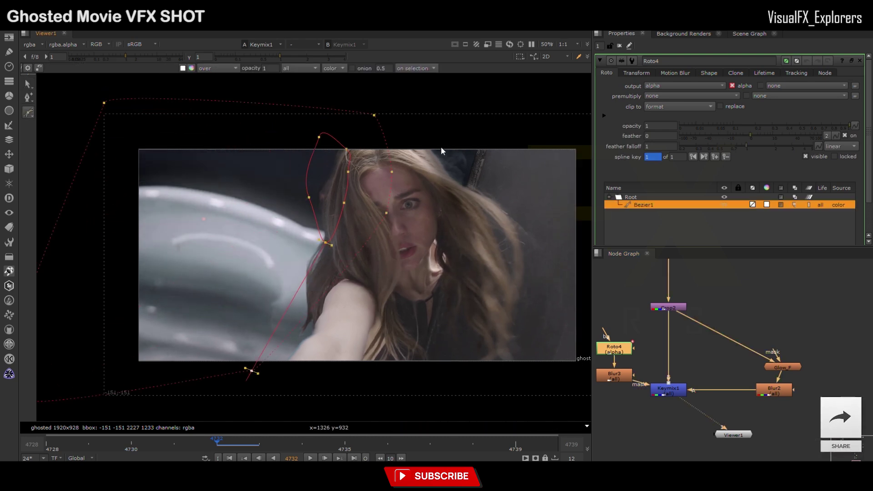
Draw a second shape in the Keymix mask between the top of the hair and the dark wall, and go to frame 4728
{"action": "left_click", "coordinate": [432, 137]}
{"action": "left_click", "coordinate": [426, 158]}
{"action": "left_click", "coordinate": [455, 194]}
{"action": "left_click", "coordinate": [472, 173]}
{"action": "left_click", "coordinate": [484, 149]}
{"action": "left_click", "coordinate": [437, 137]}
{"action": "left_click_drag", "start_coordinate": [433, 138], "coordinate": [471, 171]}
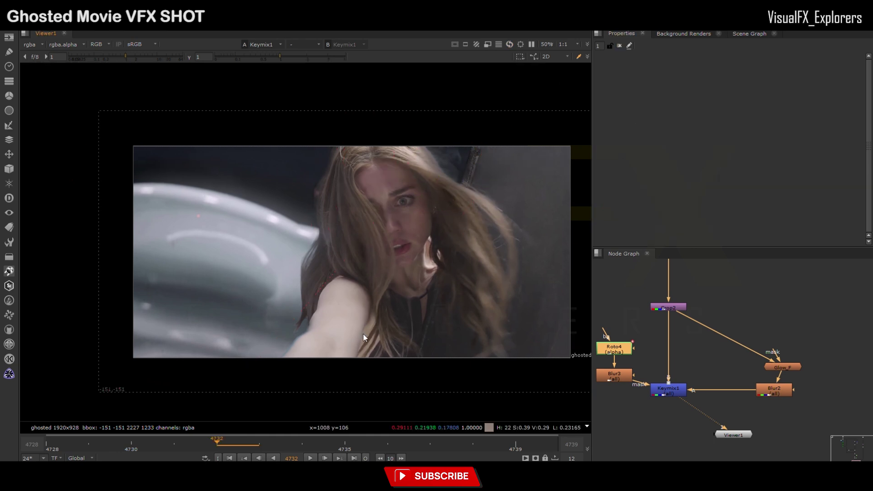
{"action": "middle_click_drag", "start_coordinate": [363, 338], "coordinate": [330, 323]}
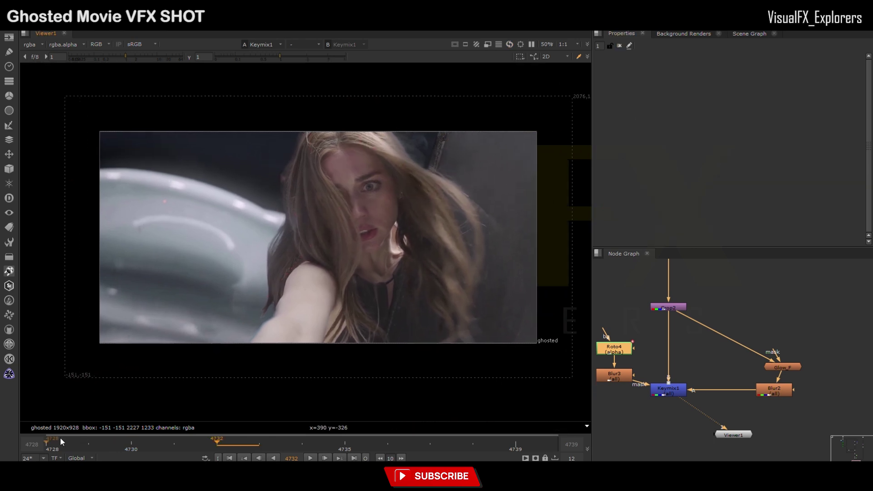
{"action": "left_click", "coordinate": [59, 440]}
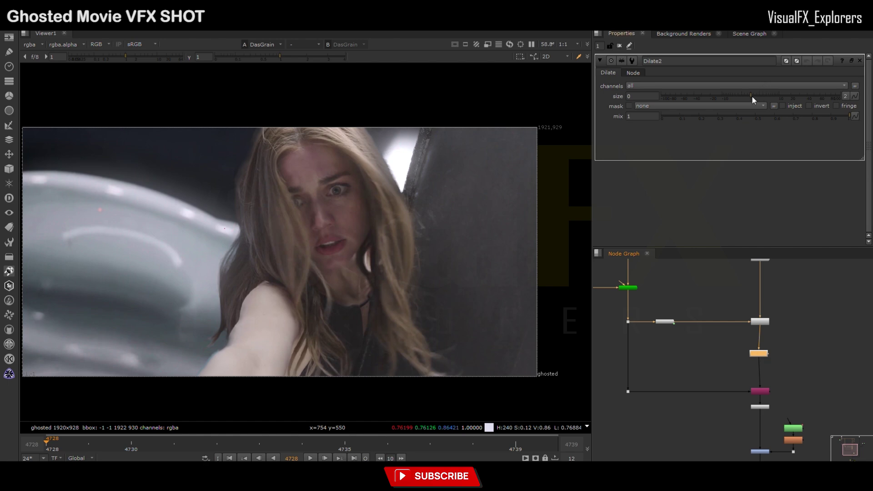
Replace the second Dilate node with a FilterErode node set to rgba channels and size -66
{"action": "left_click_drag", "start_coordinate": [712, 97], "coordinate": [801, 94]}
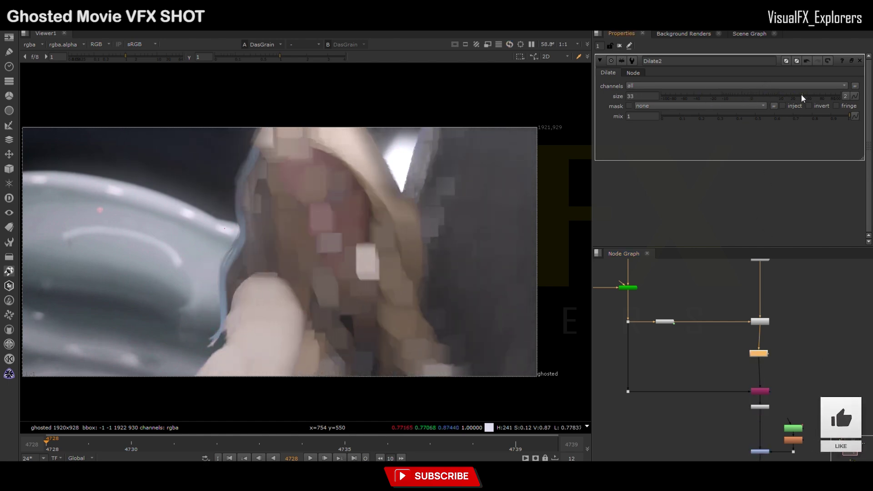
{"action": "key", "text": "Delete"}
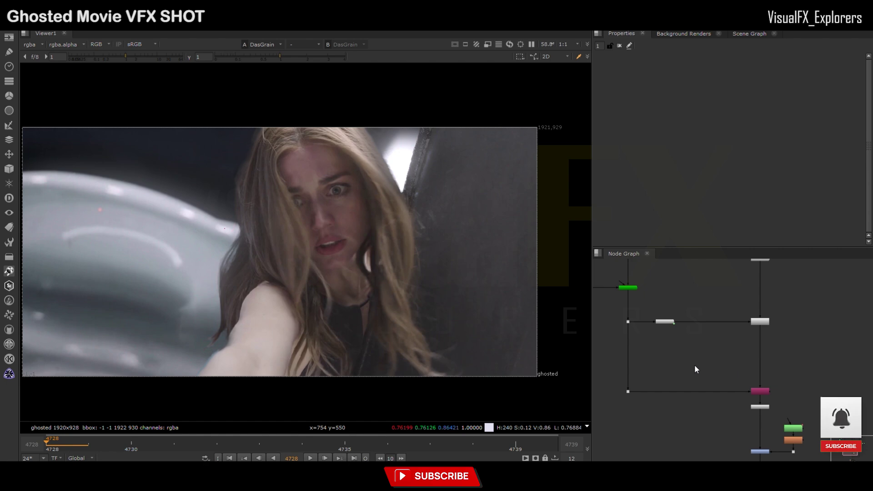
{"action": "key", "text": "e"}
{"action": "left_click_drag", "start_coordinate": [664, 397], "coordinate": [757, 360]}
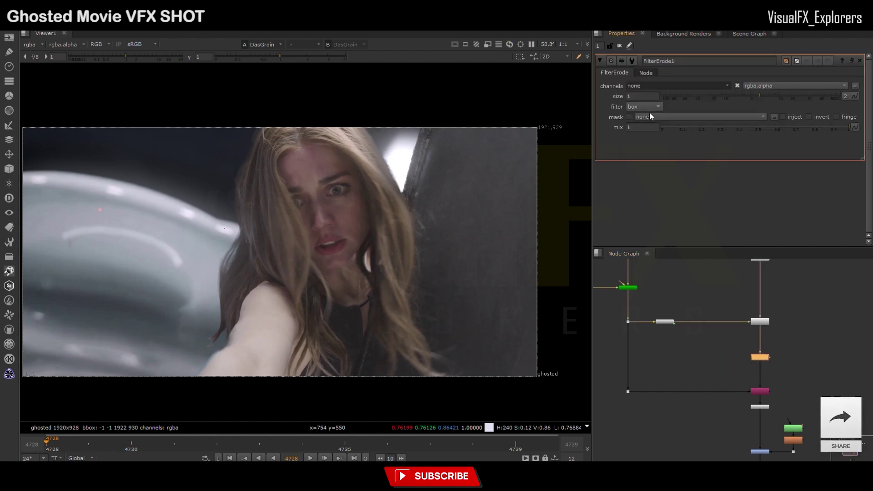
{"action": "left_click_drag", "start_coordinate": [757, 96], "coordinate": [679, 96]}
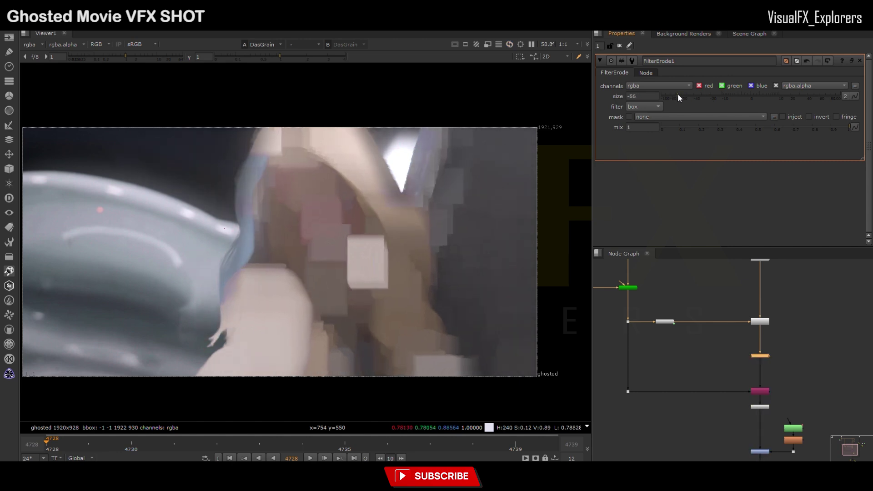
Add an AlphaEdge node fed by the keyer's alpha branch and connect it as the FilterErode mask
{"action": "left_click", "coordinate": [681, 351]}
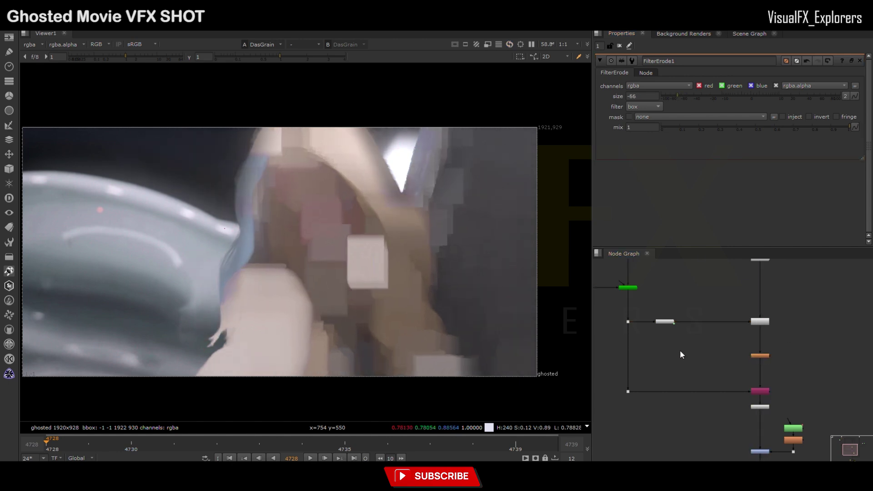
{"action": "key", "text": "Return"}
{"action": "key", "text": "Delete"}
{"action": "left_click", "coordinate": [659, 357]}
{"action": "key", "text": "Tab"}
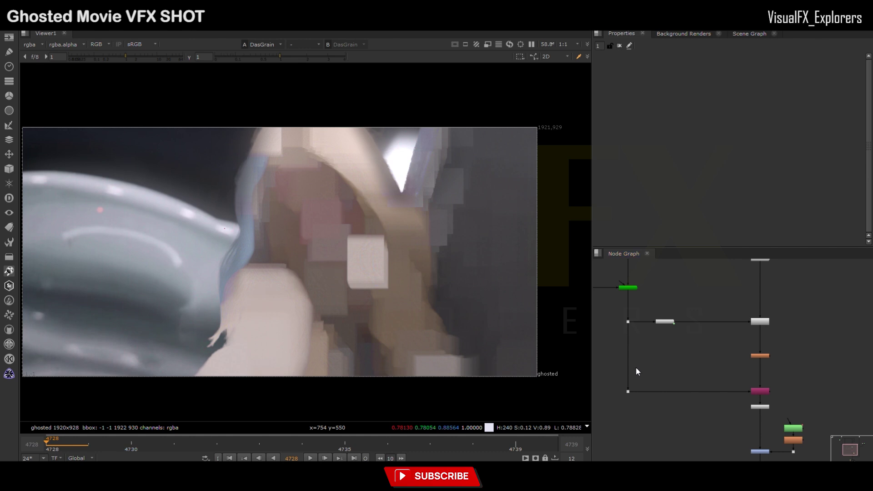
{"action": "key", "text": "Return"}
{"action": "left_click", "coordinate": [629, 357]}
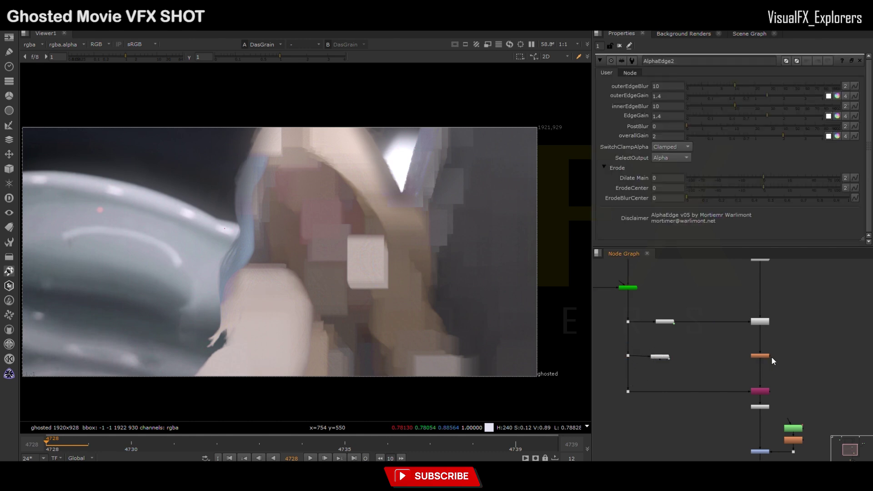
{"action": "left_click", "coordinate": [761, 356]}
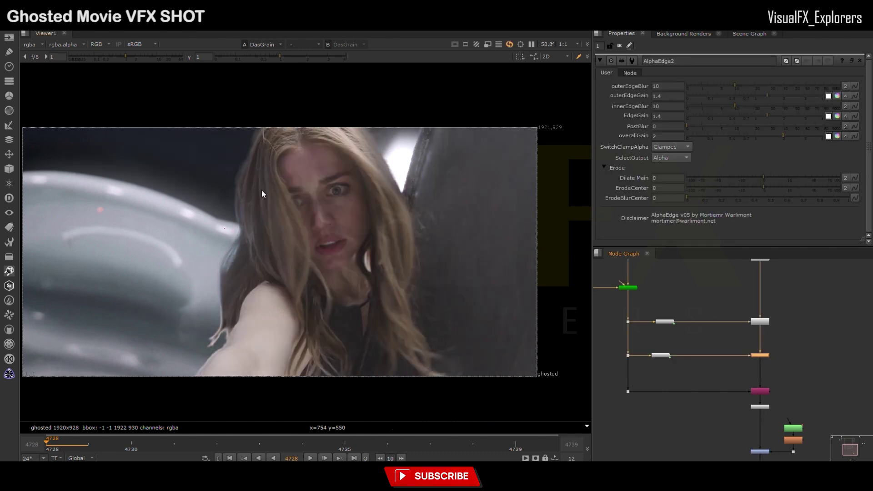
Insert a Merge set to mask between the second AlphaEdge and the FilterErode, with a new Roto node as its other input
{"action": "scroll", "coordinate": [330, 186], "scroll_direction": "up", "scroll_amount": 4}
{"action": "scroll", "coordinate": [742, 334], "scroll_direction": "up", "scroll_amount": 1}
{"action": "left_click", "coordinate": [708, 347]}
{"action": "key", "text": "m"}
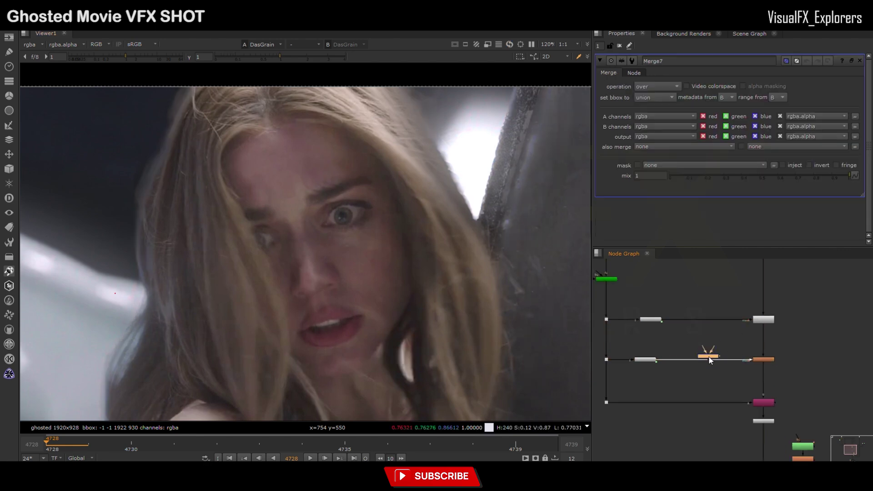
{"action": "left_click_drag", "start_coordinate": [710, 348], "coordinate": [710, 357]}
{"action": "left_click", "coordinate": [704, 329]}
{"action": "key", "text": "o"}
{"action": "double_click", "coordinate": [707, 358]}
{"action": "left_click", "coordinate": [676, 84]}
{"action": "left_click", "coordinate": [650, 150]}
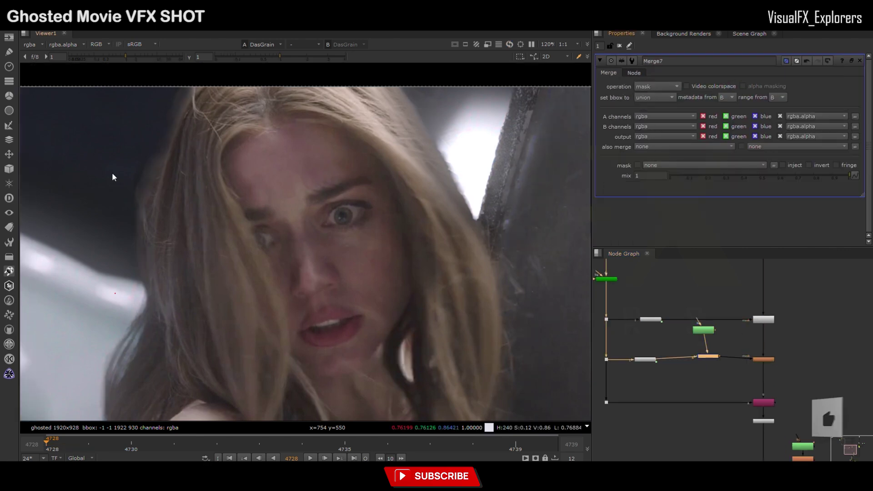
Draw a closed roto shape over the hair edge beside the bright window and pull out its feather
{"action": "double_click", "coordinate": [704, 330]}
{"action": "middle_click_drag", "start_coordinate": [423, 123], "coordinate": [416, 159]}
{"action": "left_click", "coordinate": [374, 111]}
{"action": "left_click_drag", "start_coordinate": [467, 187], "coordinate": [461, 165]}
{"action": "left_click_drag", "start_coordinate": [428, 127], "coordinate": [415, 120]}
{"action": "left_click", "coordinate": [374, 110]}
{"action": "left_click_drag", "start_coordinate": [349, 102], "coordinate": [493, 291]}
{"action": "key", "text": "e"}
{"action": "left_click_drag", "start_coordinate": [453, 244], "coordinate": [456, 219]}
{"action": "key", "text": "ctrl+shift+a"}
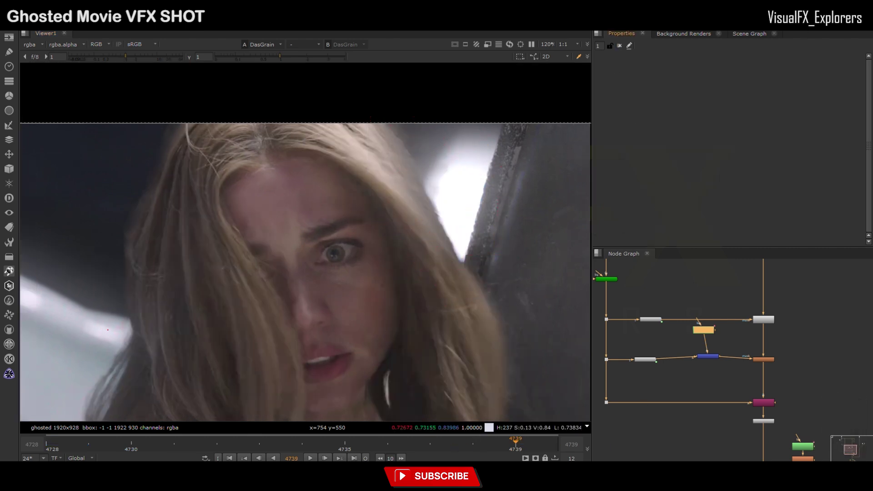
Insert an EdgeBlur node of size 16.5 between KillOutline1 and the background Merge
{"action": "scroll", "coordinate": [455, 278], "scroll_direction": "down", "scroll_amount": 2}
{"action": "left_click_drag", "start_coordinate": [708, 357], "coordinate": [709, 360]}
{"action": "middle_click_drag", "start_coordinate": [757, 455], "coordinate": [686, 342]}
{"action": "scroll", "coordinate": [687, 343], "scroll_direction": "down", "scroll_amount": 1}
{"action": "scroll", "coordinate": [683, 343], "scroll_direction": "up", "scroll_amount": 2}
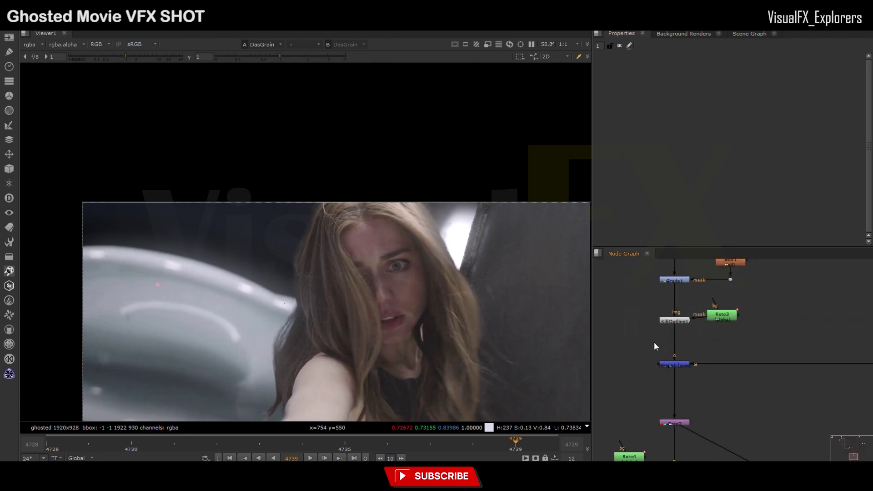
{"action": "key", "text": "e"}
{"action": "scroll", "coordinate": [655, 348], "scroll_direction": "down", "scroll_amount": 2}
{"action": "left_click_drag", "start_coordinate": [665, 372], "coordinate": [671, 348]}
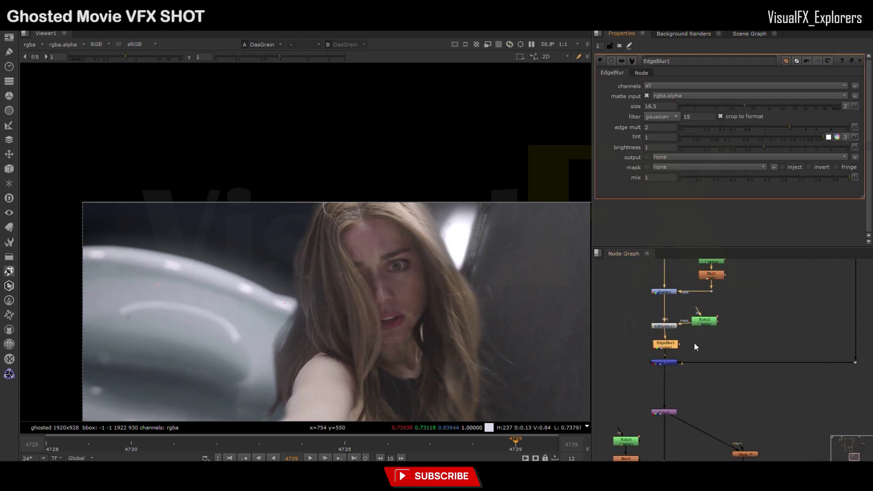
Connect a Roto node as the EdgeBlur mask and draw a closed shape along the hair edge beside the bright window
{"action": "key", "text": "o"}
{"action": "scroll", "coordinate": [443, 228], "scroll_direction": "up", "scroll_amount": 2}
{"action": "left_click", "coordinate": [420, 186]}
{"action": "left_click_drag", "start_coordinate": [389, 163], "coordinate": [392, 184]}
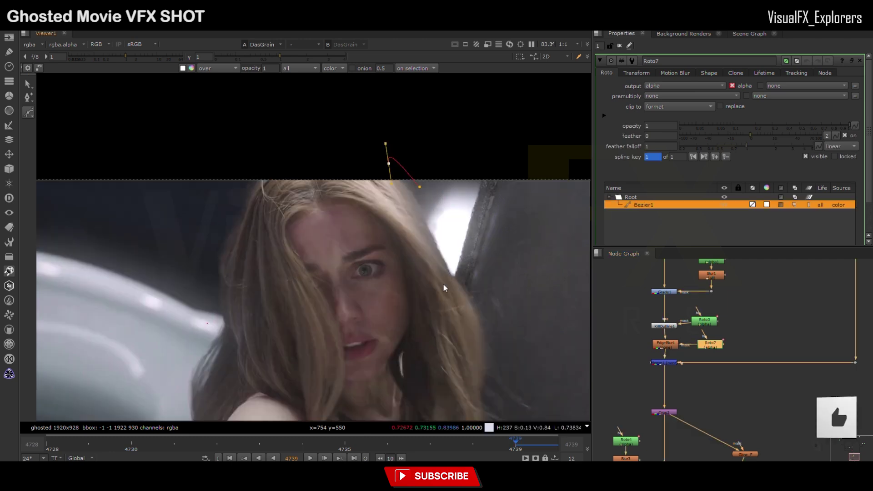
{"action": "left_click_drag", "start_coordinate": [449, 290], "coordinate": [455, 285]}
{"action": "left_click_drag", "start_coordinate": [452, 257], "coordinate": [448, 239]}
{"action": "left_click", "coordinate": [420, 186]}
Spread the feather of the EdgeBlur mask shape outward, shift the whole shape slightly up the hair and close its properties
{"action": "left_click_drag", "start_coordinate": [372, 146], "coordinate": [471, 305]}
{"action": "key", "text": "e"}
{"action": "left_click_drag", "start_coordinate": [359, 141], "coordinate": [392, 188]}
{"action": "left_click_drag", "start_coordinate": [437, 247], "coordinate": [432, 191]}
{"action": "left_click", "coordinate": [456, 281]}
{"action": "left_click_drag", "start_coordinate": [412, 237], "coordinate": [402, 135]}
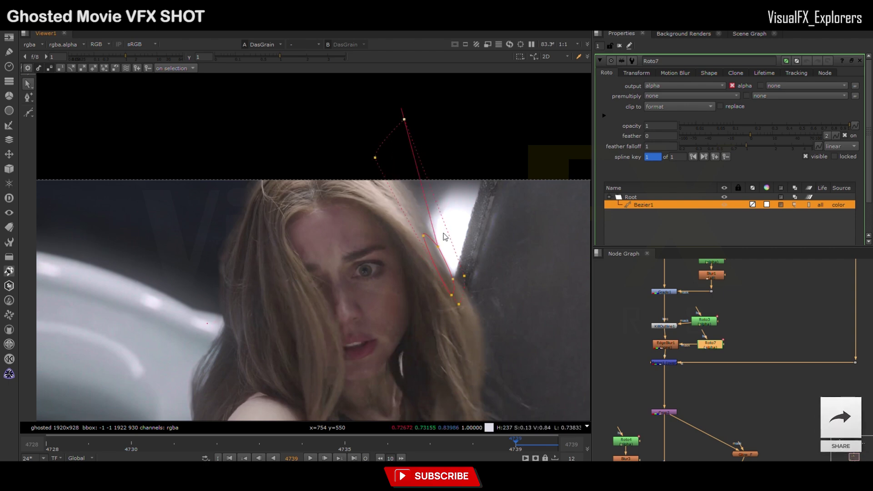
{"action": "key", "text": "ctrl+a"}
{"action": "left_click_drag", "start_coordinate": [452, 278], "coordinate": [450, 261]}
{"action": "left_click", "coordinate": [462, 284]}
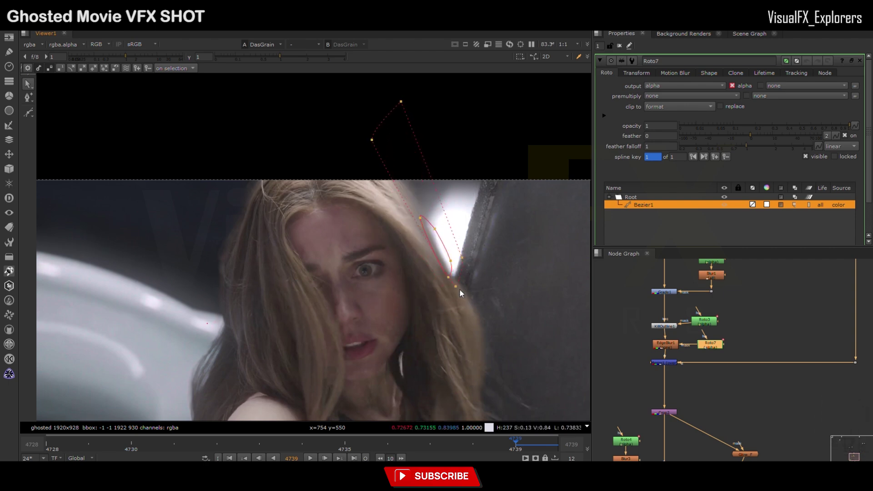
{"action": "left_click", "coordinate": [620, 48]}
Play the composite from the first frame and inspect the arm and hair edges up close at frame 4739
{"action": "key", "text": "f"}
{"action": "left_click", "coordinate": [49, 442]}
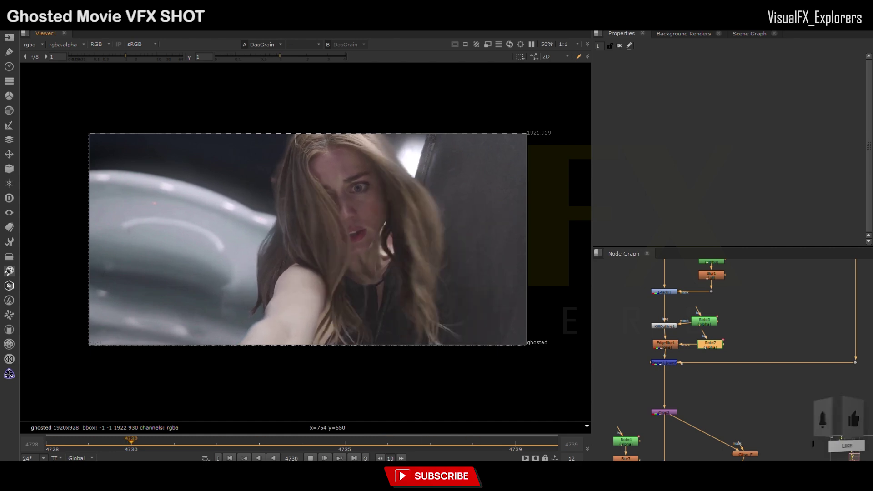
{"action": "key", "text": "k"}
{"action": "scroll", "coordinate": [714, 396], "scroll_direction": "down", "scroll_amount": 4}
{"action": "scroll", "coordinate": [691, 396], "scroll_direction": "up", "scroll_amount": 6}
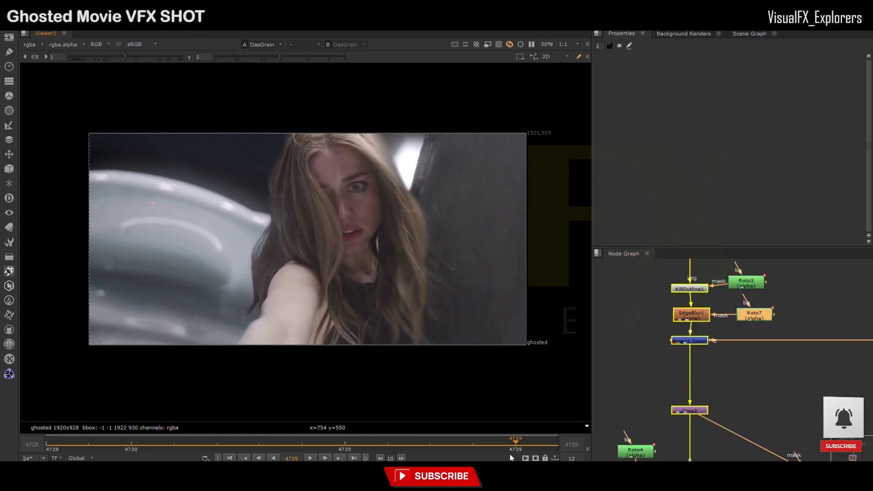
{"action": "scroll", "coordinate": [233, 351], "scroll_direction": "up", "scroll_amount": 3}
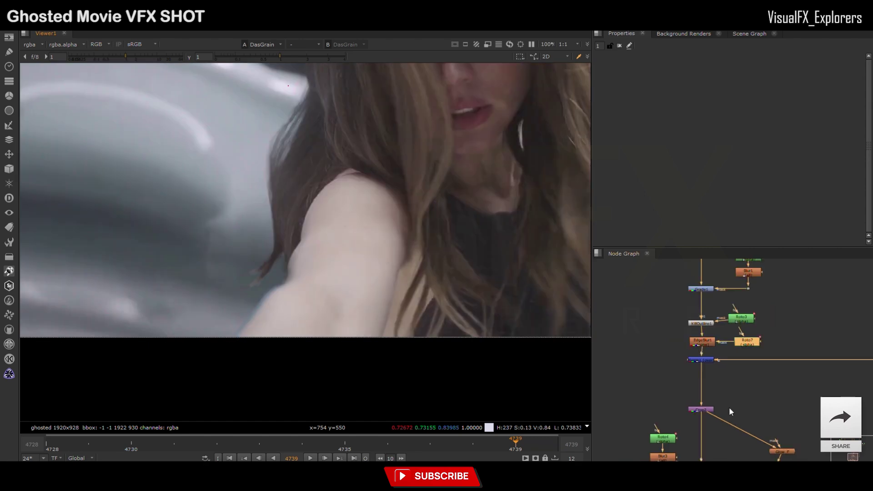
{"action": "scroll", "coordinate": [705, 353], "scroll_direction": "down", "scroll_amount": 5}
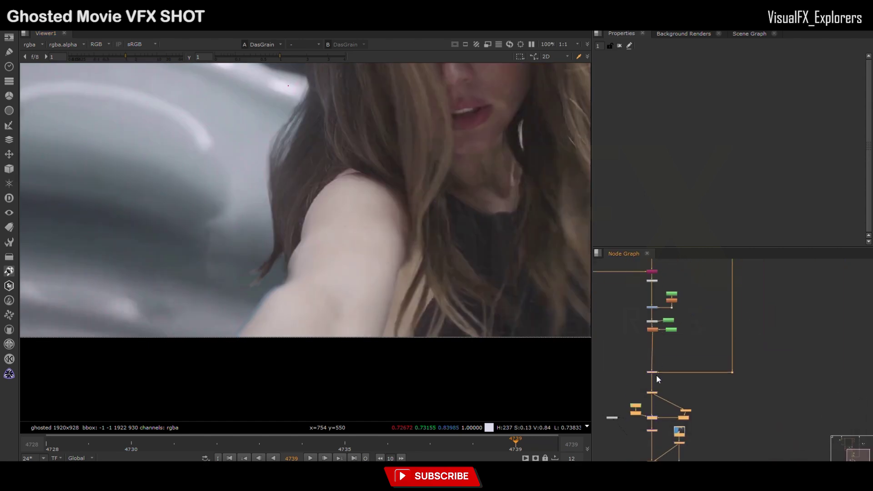
{"action": "scroll", "coordinate": [645, 351], "scroll_direction": "up", "scroll_amount": 3}
{"action": "left_click", "coordinate": [622, 379]}
{"action": "left_click_drag", "start_coordinate": [646, 356], "coordinate": [654, 362]}
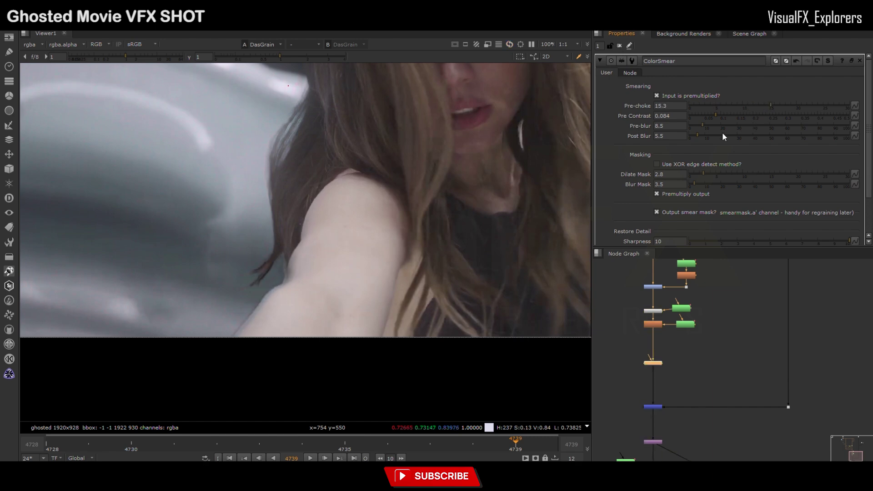
{"action": "scroll", "coordinate": [651, 362], "scroll_direction": "up", "scroll_amount": 3}
{"action": "key", "text": "Delete"}
Insert a KillOutline node between the EdgeBlur and the background Merge with an erode size of 7.3
{"action": "key", "text": "Tab"}
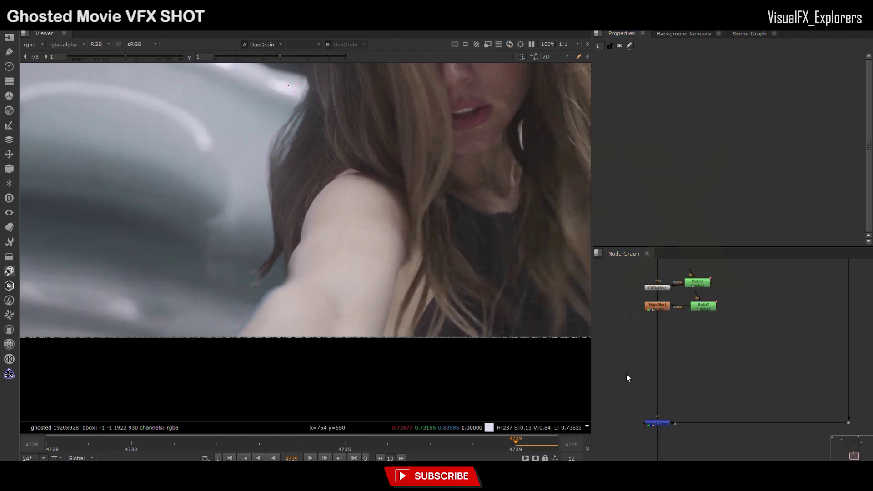
{"action": "key", "text": "Return"}
{"action": "left_click_drag", "start_coordinate": [639, 369], "coordinate": [661, 370]}
{"action": "left_click_drag", "start_coordinate": [728, 110], "coordinate": [810, 110]}
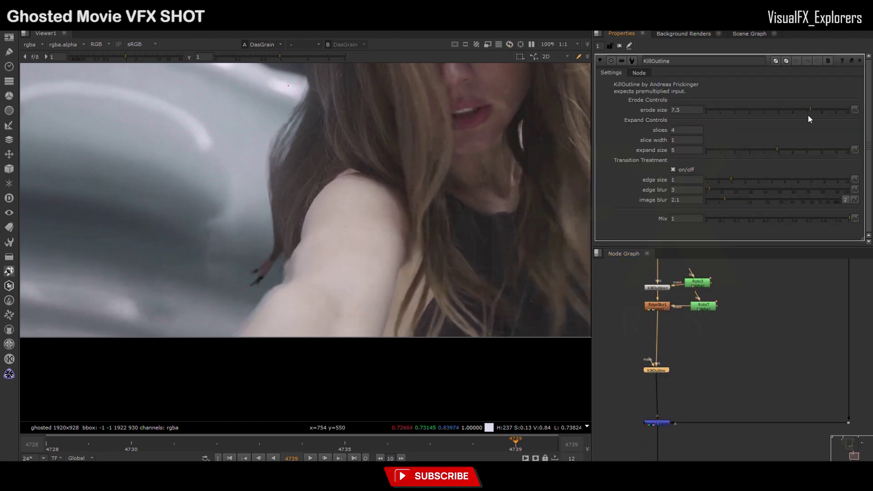
Set the new KillOutline's erode size to 9, expand size to 6.9, edge size to 3.15, edge blur to 2.5 and image blur to 20
{"action": "mouse_move", "coordinate": [732, 200]}
{"action": "left_mouse_down"}
{"action": "mouse_move", "coordinate": [777, 200]}
{"action": "mouse_move", "coordinate": [708, 190]}
{"action": "mouse_move", "coordinate": [771, 179]}
{"action": "mouse_move", "coordinate": [721, 178]}
{"action": "mouse_move", "coordinate": [807, 198]}
{"action": "mouse_move", "coordinate": [725, 203]}
{"action": "left_mouse_up"}
{"action": "left_click", "coordinate": [716, 178]}
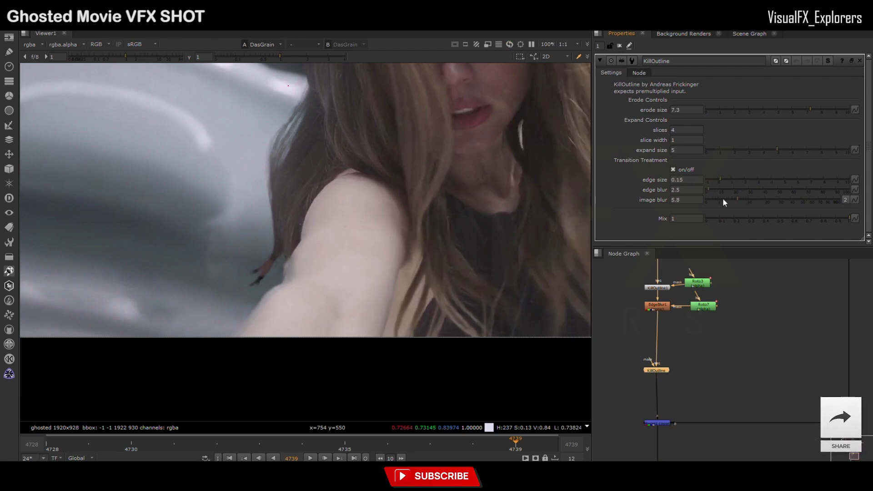
{"action": "left_click", "coordinate": [730, 150]}
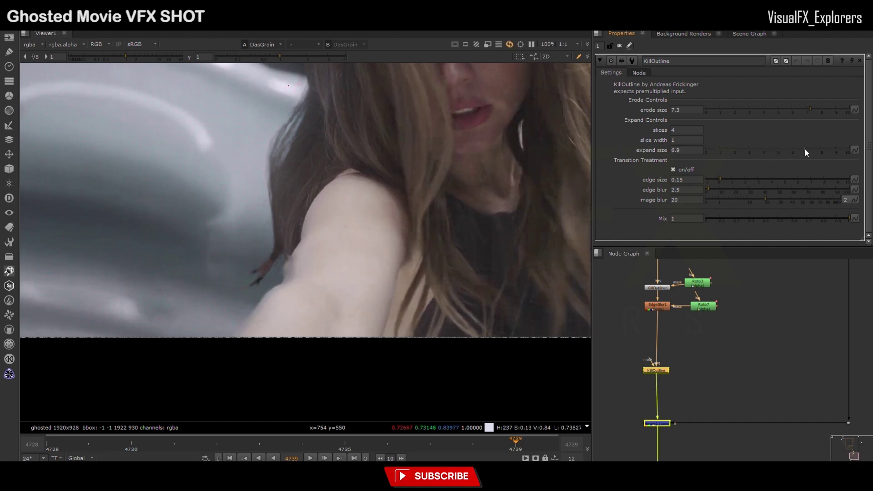
{"action": "left_click", "coordinate": [834, 107]}
{"action": "left_click", "coordinate": [761, 180]}
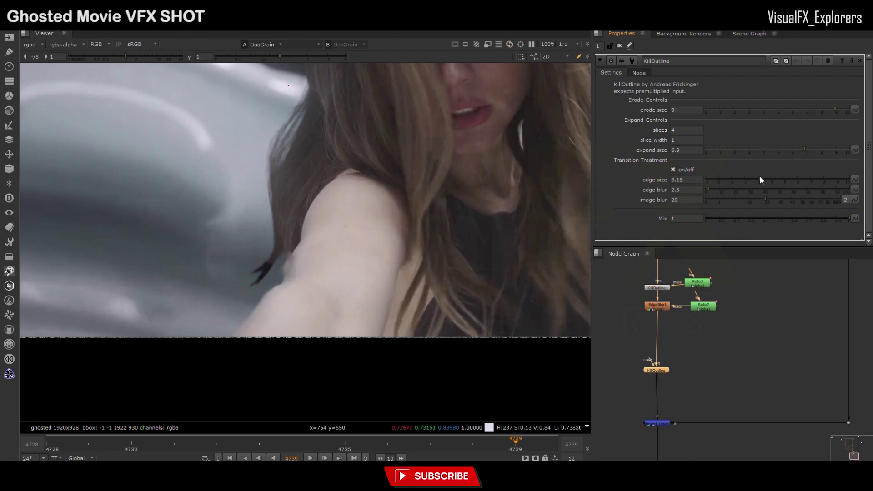
Add a Roto node as the new KillOutline's mask and draw a closed Bezier shape along the forearm's outer edge at frame 4739
{"action": "left_click", "coordinate": [677, 368]}
{"action": "key", "text": "o"}
{"action": "left_click_drag", "start_coordinate": [651, 362], "coordinate": [677, 361]}
{"action": "left_click_drag", "start_coordinate": [678, 361], "coordinate": [702, 365]}
{"action": "left_click", "coordinate": [294, 288]}
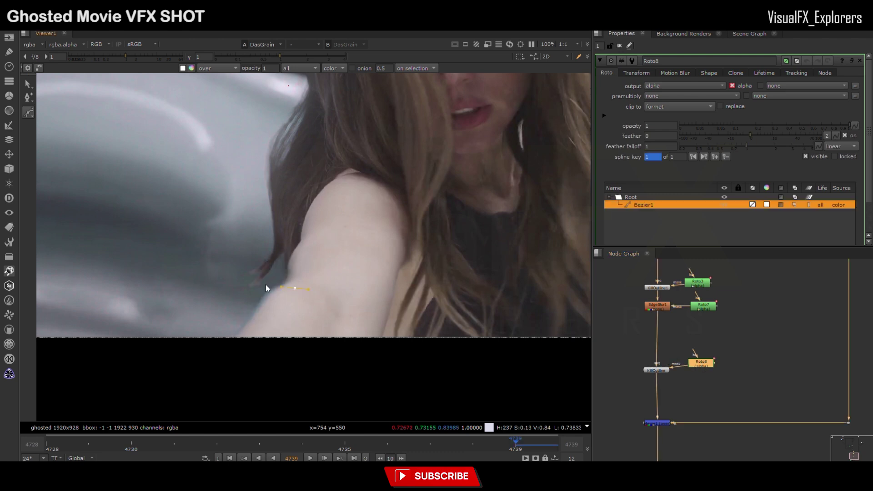
{"action": "key", "text": "Return"}
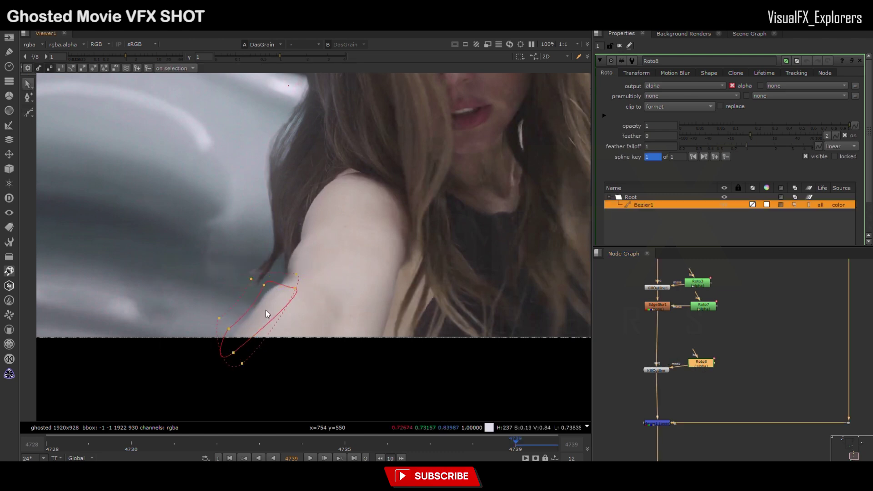
Spread the forearm shape's feather outward at its ends, and shift the whole shape to match the arm at frame 4728
{"action": "left_click_drag", "start_coordinate": [296, 288], "coordinate": [316, 265]}
{"action": "left_click_drag", "start_coordinate": [228, 326], "coordinate": [219, 332]}
{"action": "key", "text": "ctrl+a"}
{"action": "left_click", "coordinate": [64, 446]}
{"action": "left_click_drag", "start_coordinate": [279, 305], "coordinate": [281, 305]}
{"action": "left_click", "coordinate": [348, 312]}
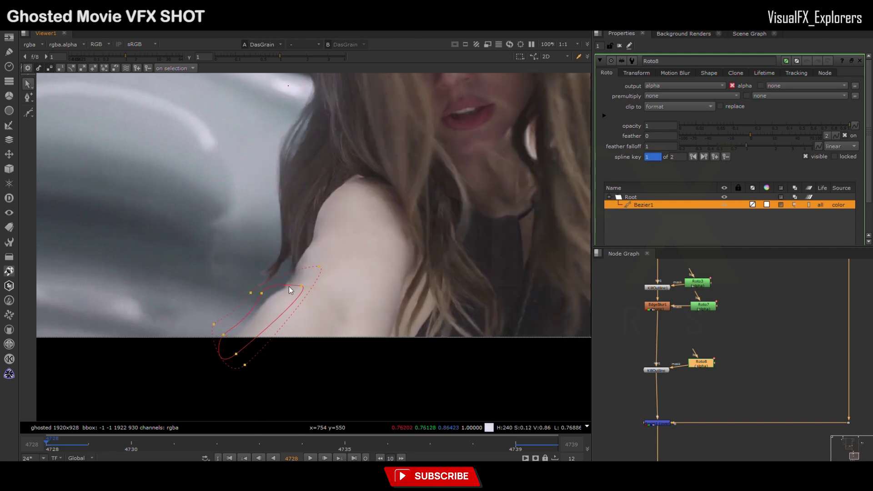
{"action": "key", "text": "ctrl+a"}
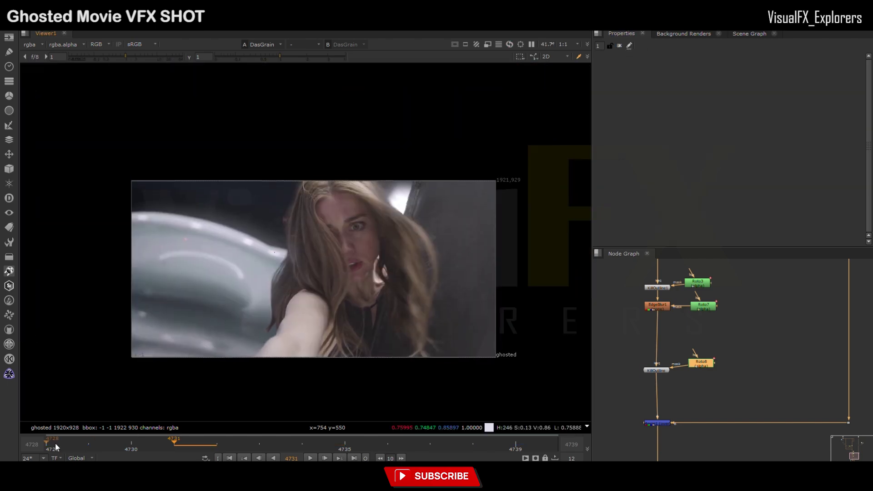
Return to frame 4728, open the EdgeBlur mask Roto7 and line up Roto8 level with its KillOutline node
{"action": "left_click", "coordinate": [55, 442]}
{"action": "scroll", "coordinate": [665, 305], "scroll_direction": "up", "scroll_amount": 2}
{"action": "double_click", "coordinate": [703, 306]}
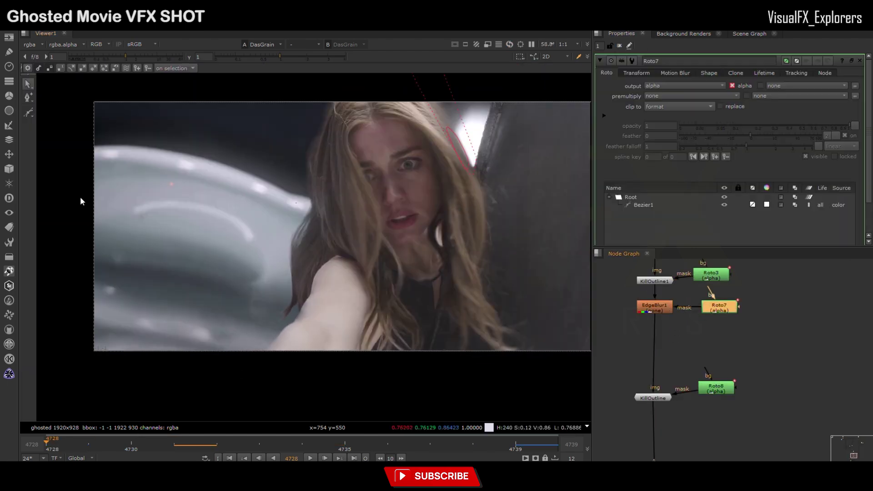
{"action": "left_click_drag", "start_coordinate": [715, 389], "coordinate": [717, 399]}
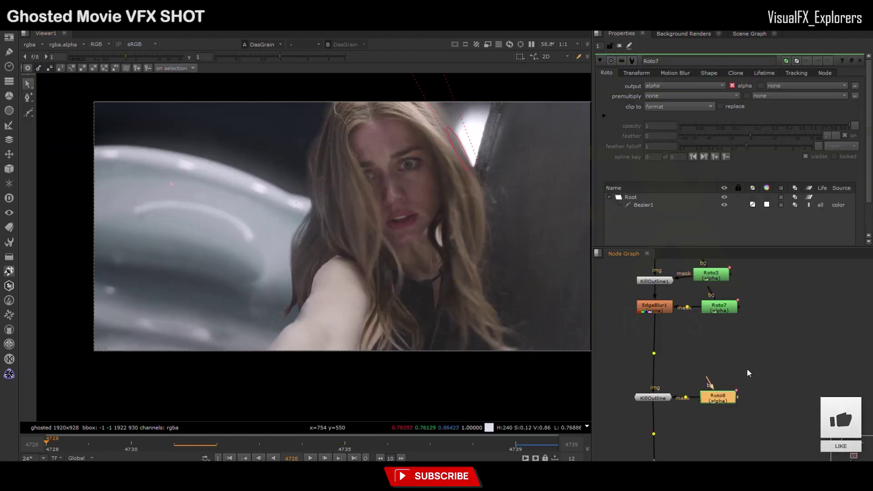
Add another Roto node with the forearm shape feeding the bg input of Roto7, and select its Bezier1 shape
{"action": "left_click", "coordinate": [774, 311]}
{"action": "key", "text": "o"}
{"action": "left_click_drag", "start_coordinate": [713, 295], "coordinate": [784, 282]}
{"action": "left_click", "coordinate": [656, 206]}
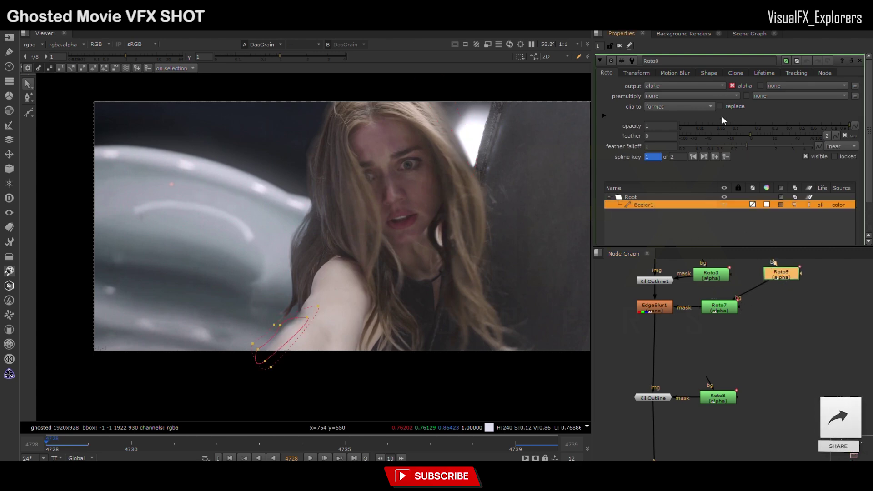
Lower the forearm shape's opacity in Roto9 to 0.505, close the properties and inspect the arm edge up close
{"action": "mouse_move", "coordinate": [814, 124]}
{"action": "left_mouse_down"}
{"action": "mouse_move", "coordinate": [795, 125]}
{"action": "mouse_move", "coordinate": [806, 123]}
{"action": "left_mouse_up"}
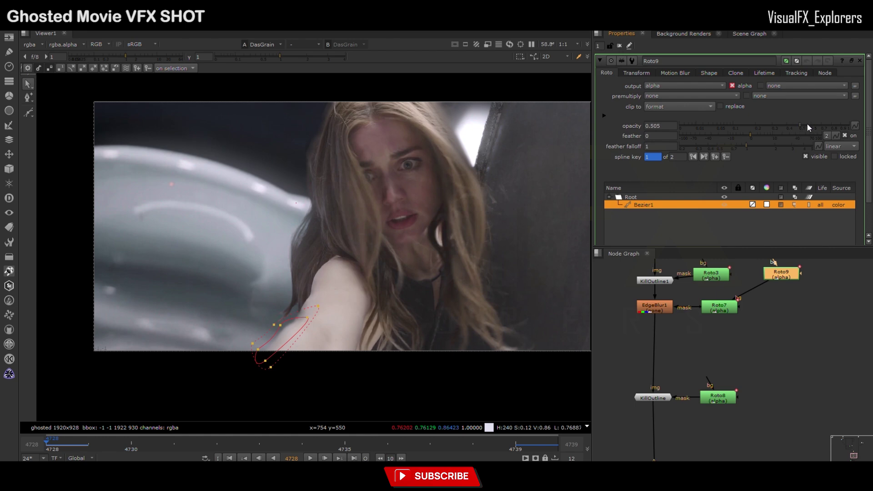
{"action": "left_click", "coordinate": [619, 46]}
{"action": "scroll", "coordinate": [345, 358], "scroll_direction": "down", "scroll_amount": 2}
{"action": "middle_click_drag", "start_coordinate": [345, 358], "coordinate": [326, 370]}
{"action": "scroll", "coordinate": [263, 336], "scroll_direction": "up", "scroll_amount": 4}
{"action": "scroll", "coordinate": [264, 338], "scroll_direction": "down", "scroll_amount": 2}
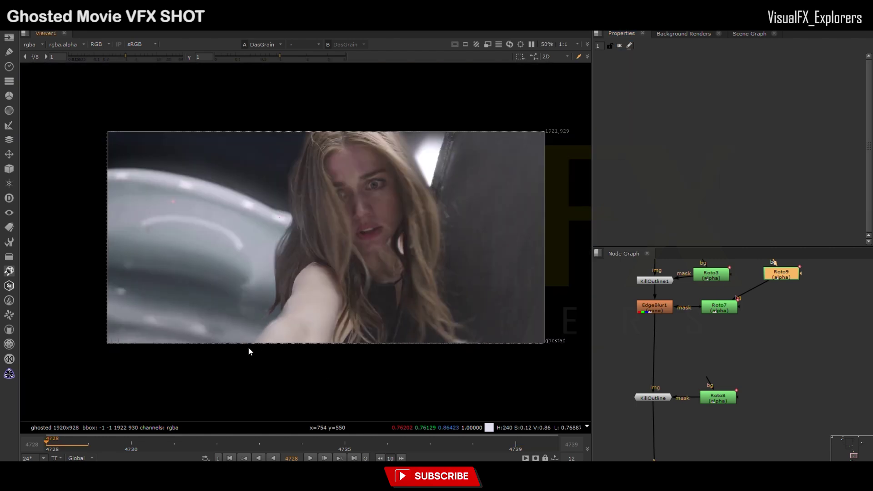
Set the opacity of Roto9's forearm shape to 0.064, close its properties and play the composite
{"action": "double_click", "coordinate": [775, 274]}
{"action": "left_click", "coordinate": [673, 205]}
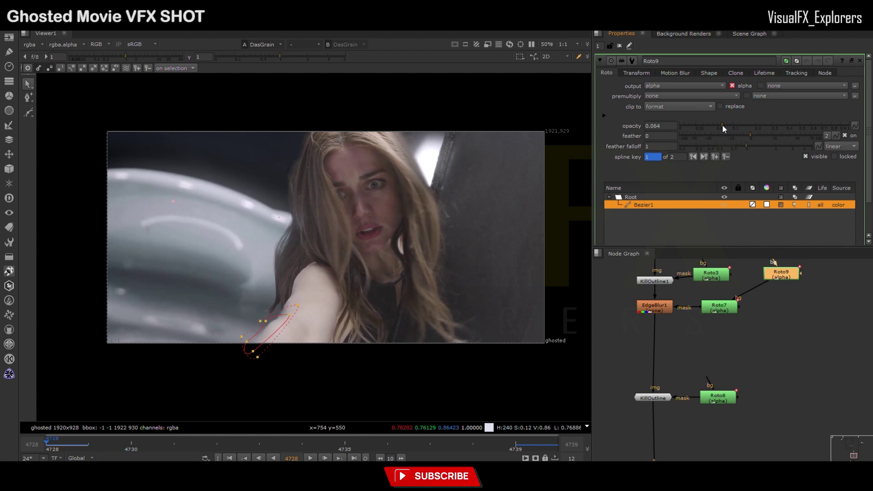
{"action": "left_click", "coordinate": [620, 46]}
{"action": "left_click", "coordinate": [310, 459]}
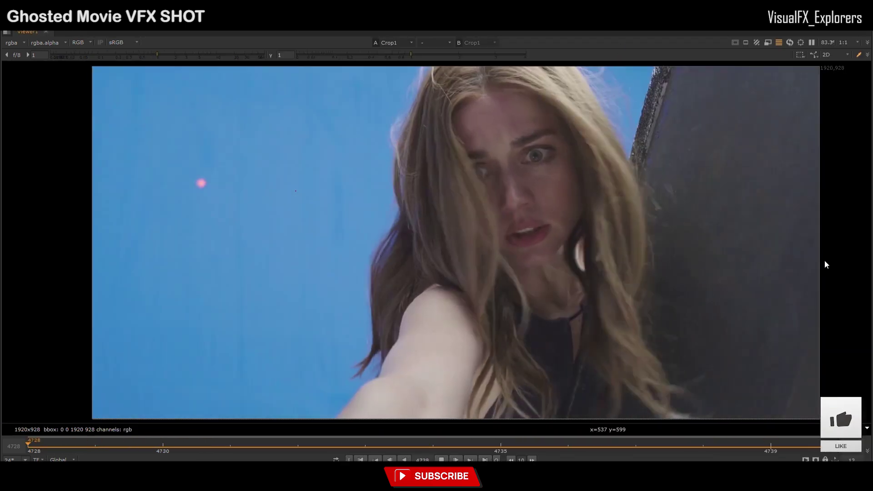